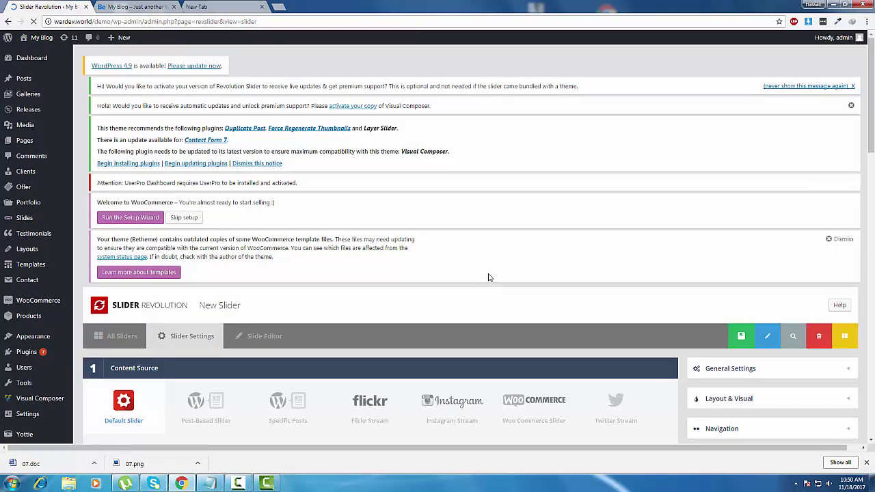
- Name the new slider "new", give it the alias "new", and save it to get to its slide editor
scroll(386, 300, down, 5)
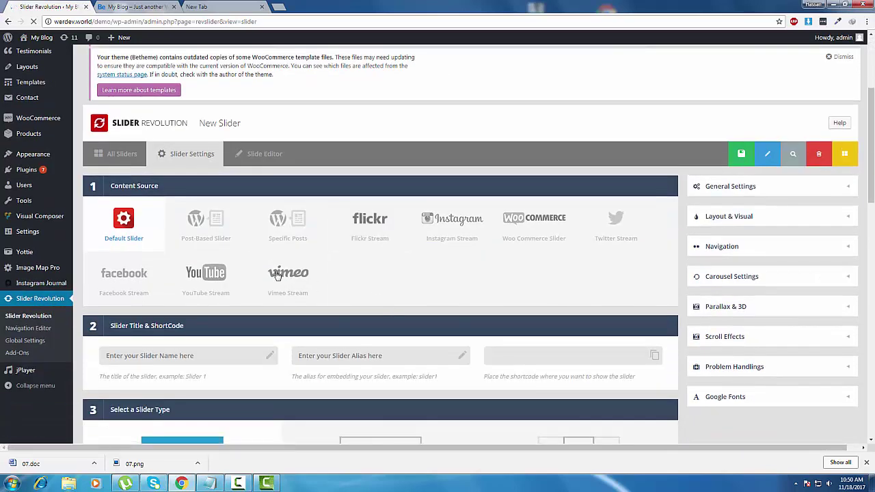
scroll(172, 339, down, 1)
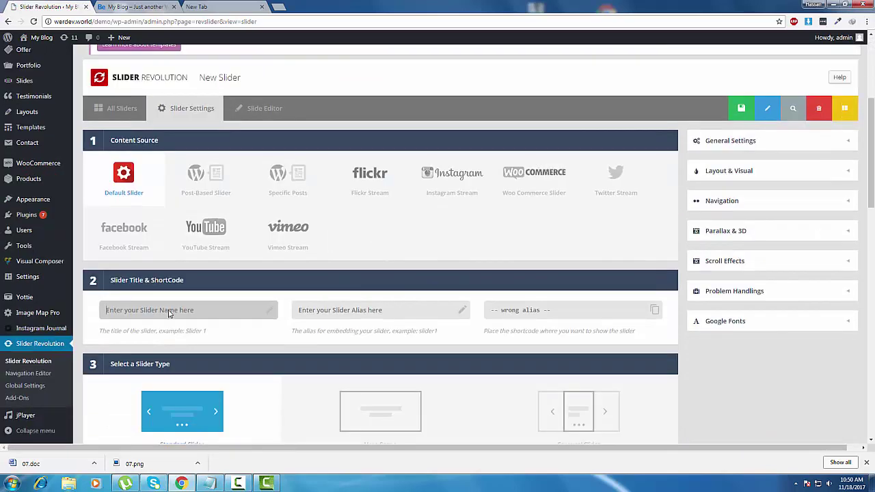
click(168, 310)
text(new)
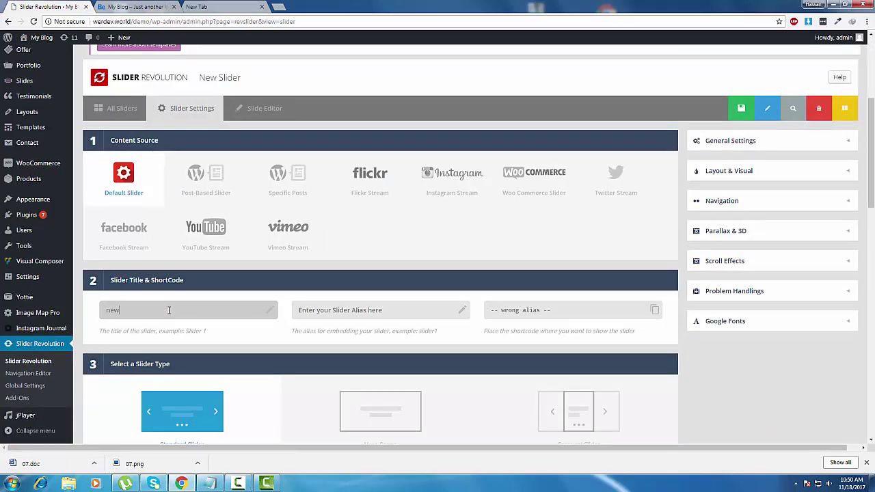
key(Tab)
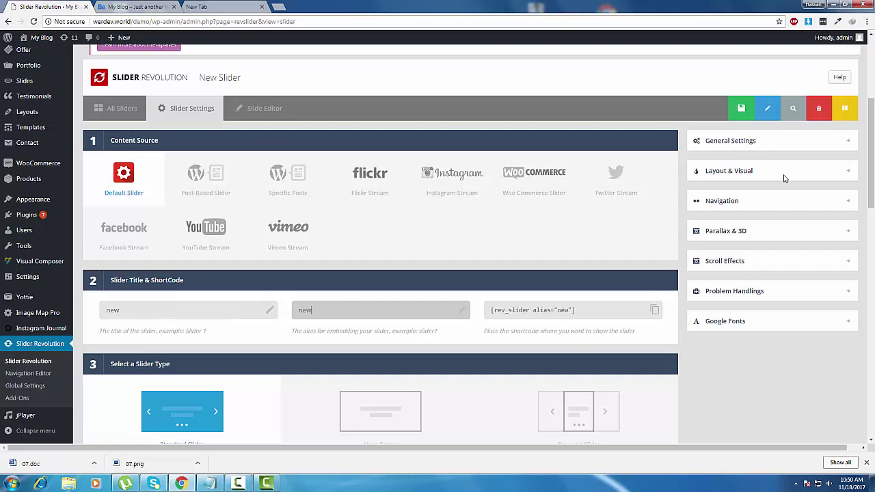
click(731, 114)
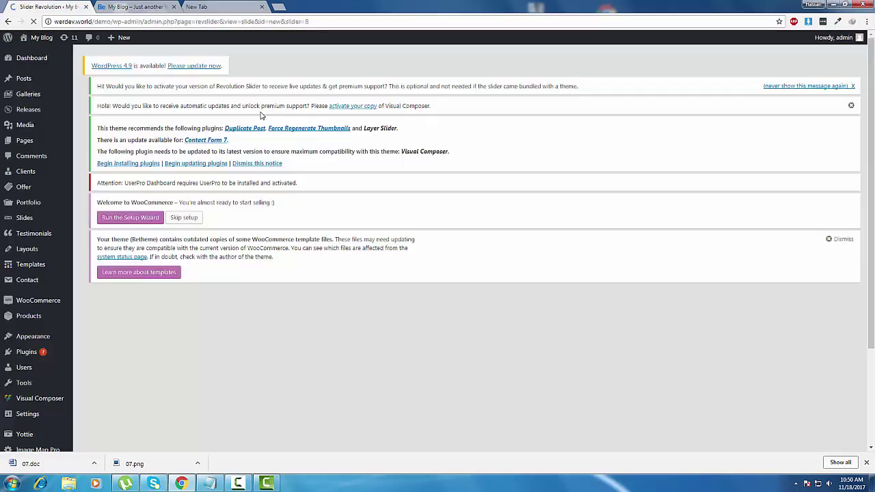
- Set the first slide's main background to the media library image home_sportsclub_sectionbg6.jpg
mouse_move(203, 400)
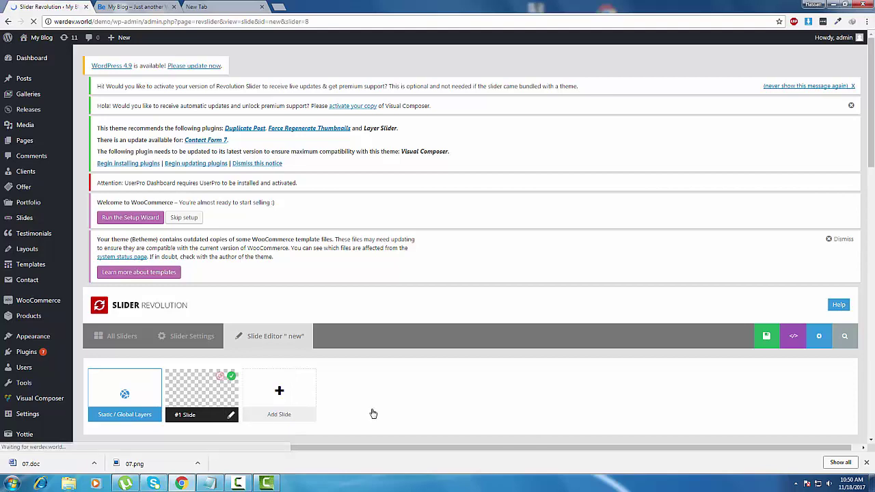
scroll(362, 383, down, 4)
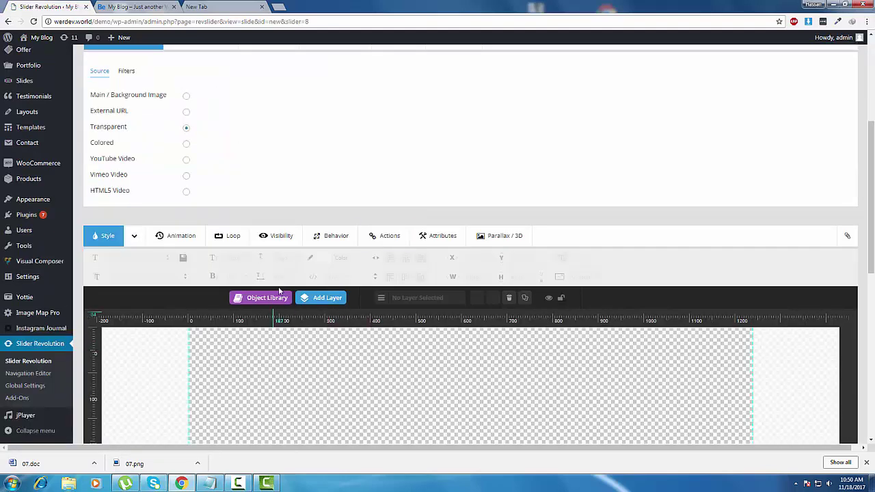
scroll(279, 287, up, 2)
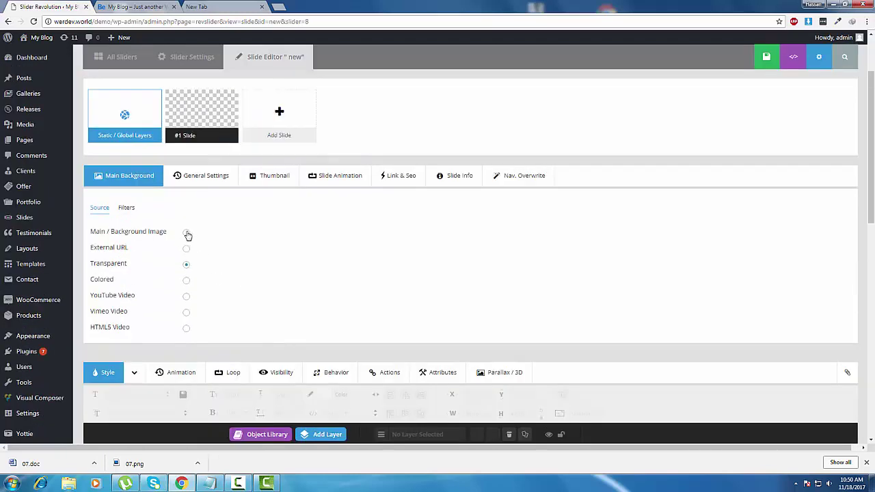
click(186, 234)
click(238, 233)
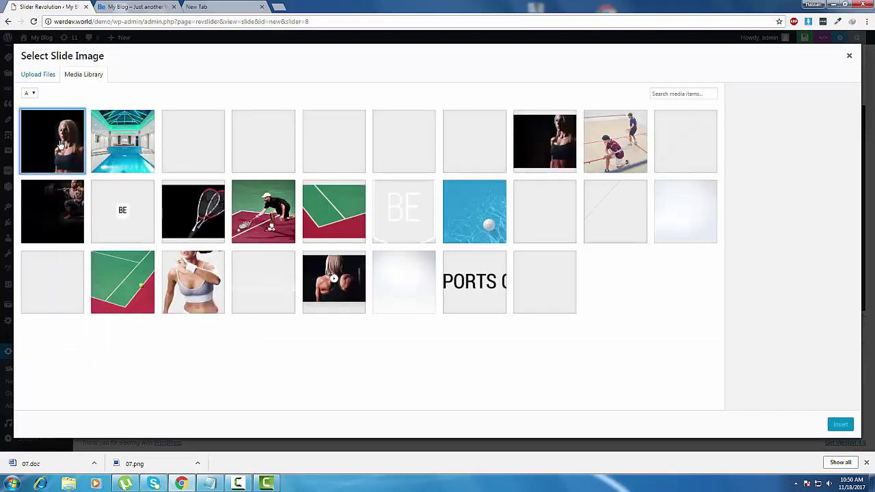
click(61, 145)
click(69, 206)
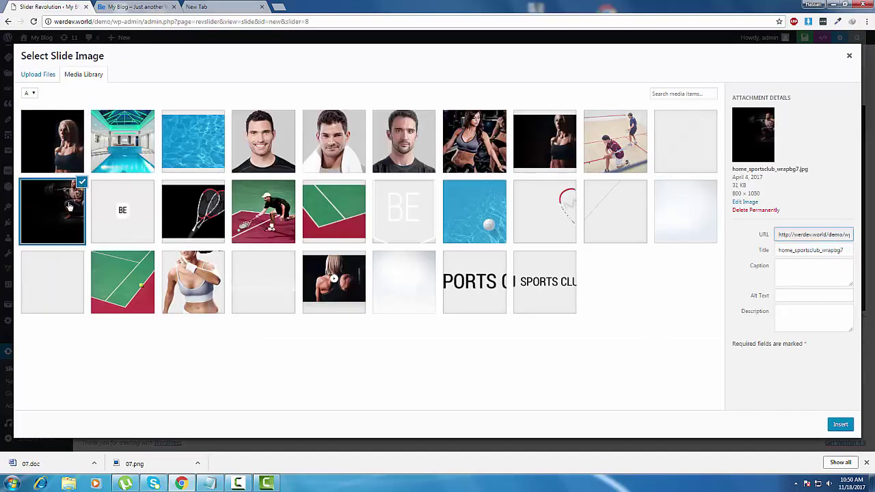
click(552, 157)
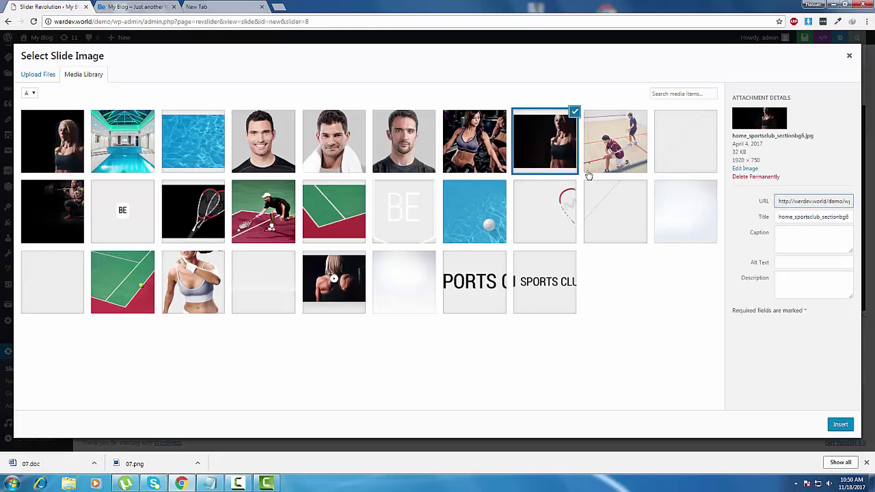
click(836, 429)
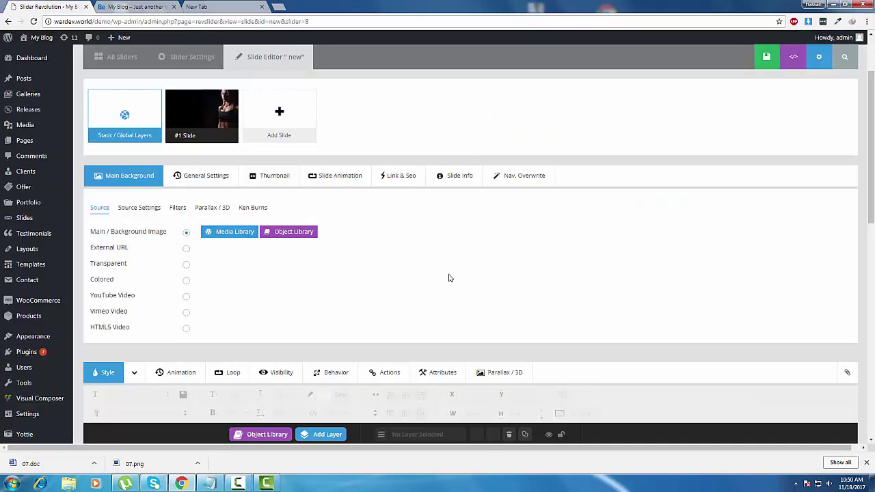
- Add a text layer reading "Slider title #01" and place it at about X 113 px, Y 138 px
scroll(447, 277, down, 3)
scroll(444, 282, down, 2)
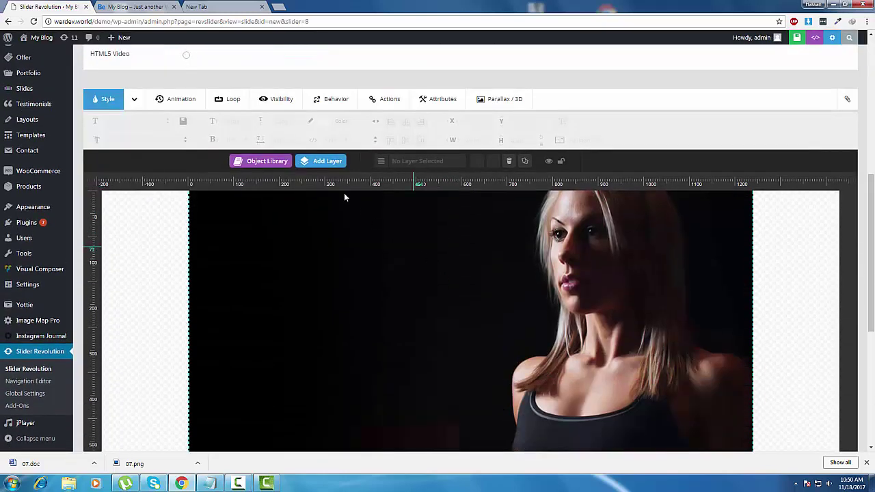
click(327, 161)
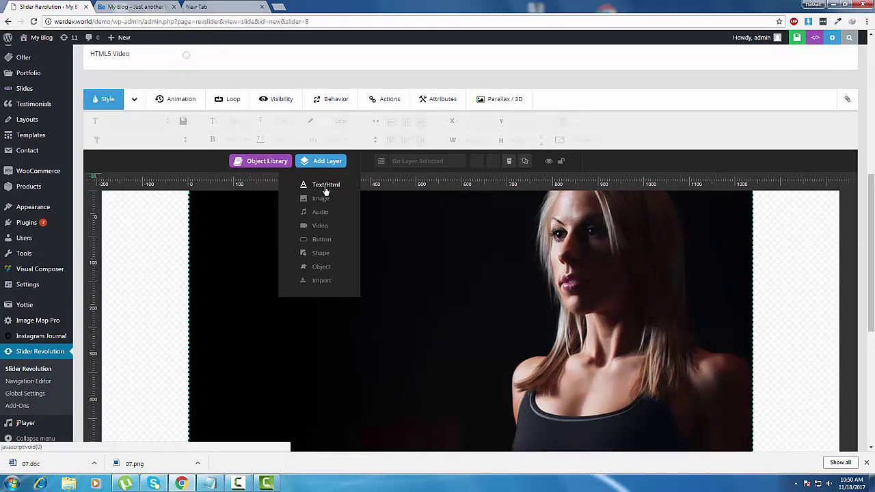
click(325, 185)
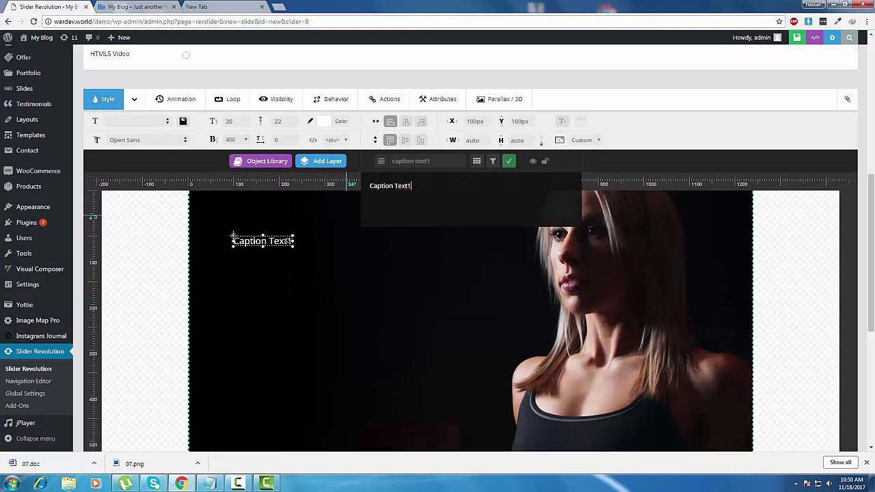
key(ctrl+a)
text(s)
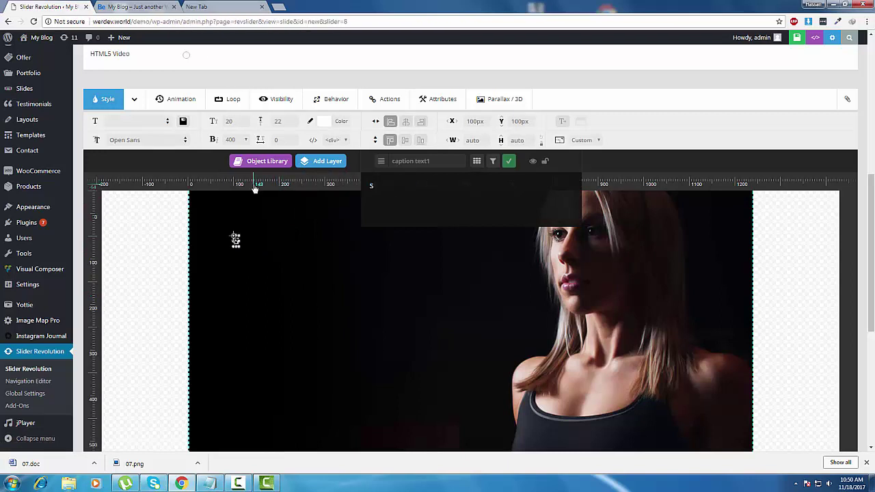
text(lider )
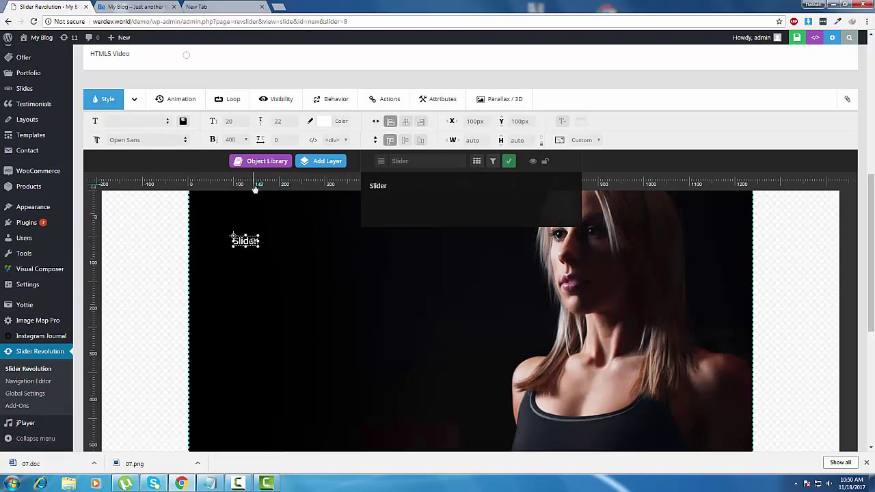
text(title #01)
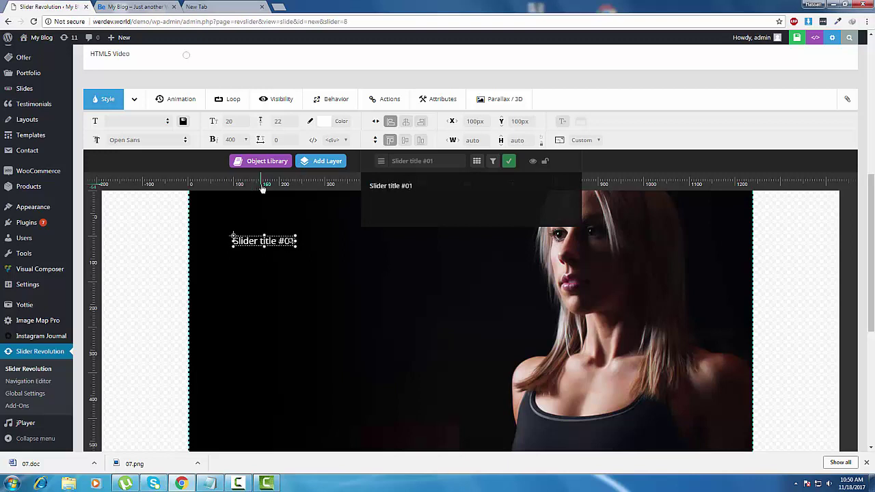
drag(282, 241, 293, 258)
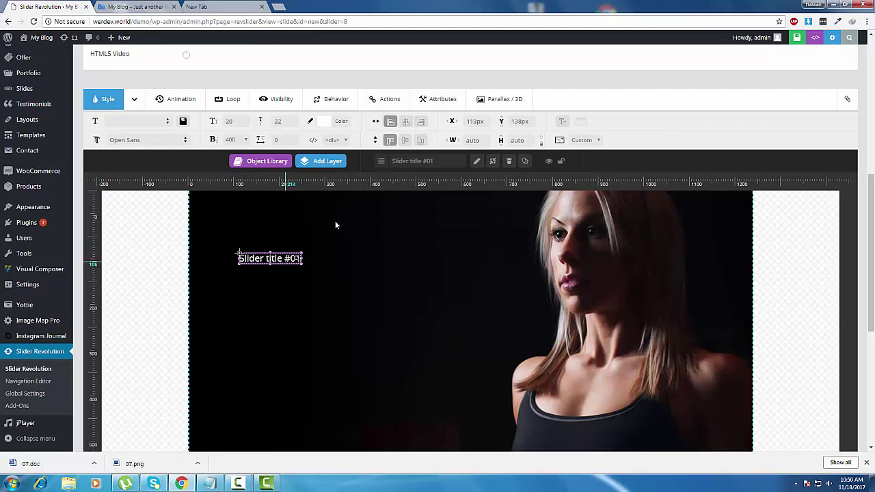
- Apply the Furniture-Title style to the title layer and set its line height to 40 px
click(172, 124)
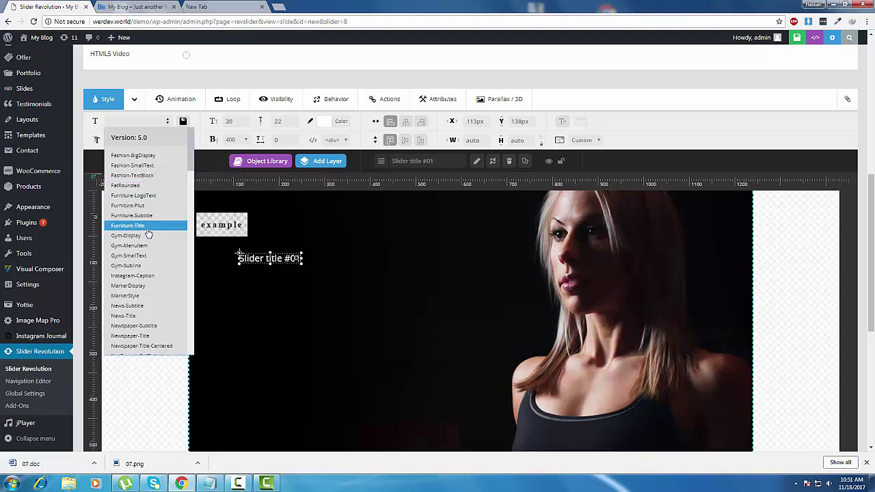
click(291, 294)
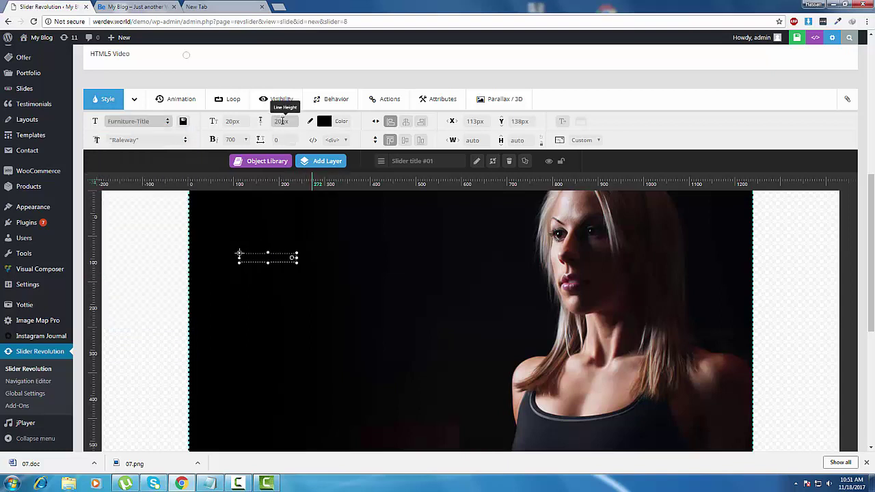
drag(273, 122, 291, 124)
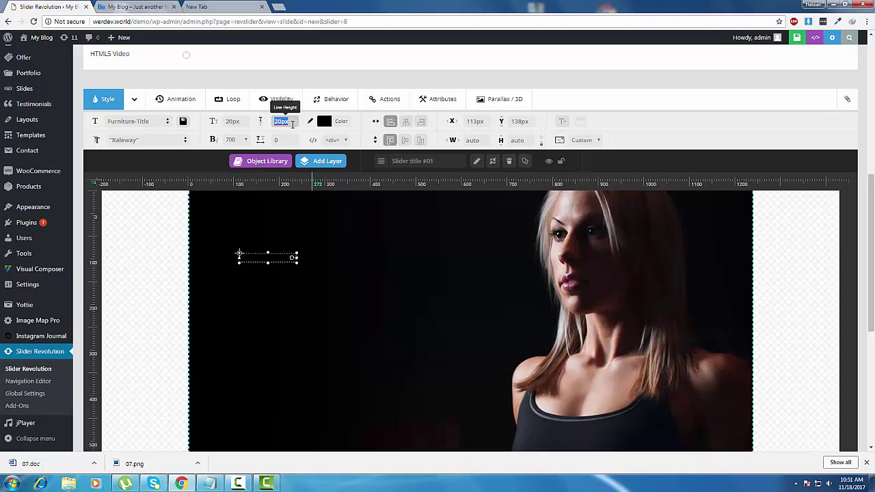
text(40)
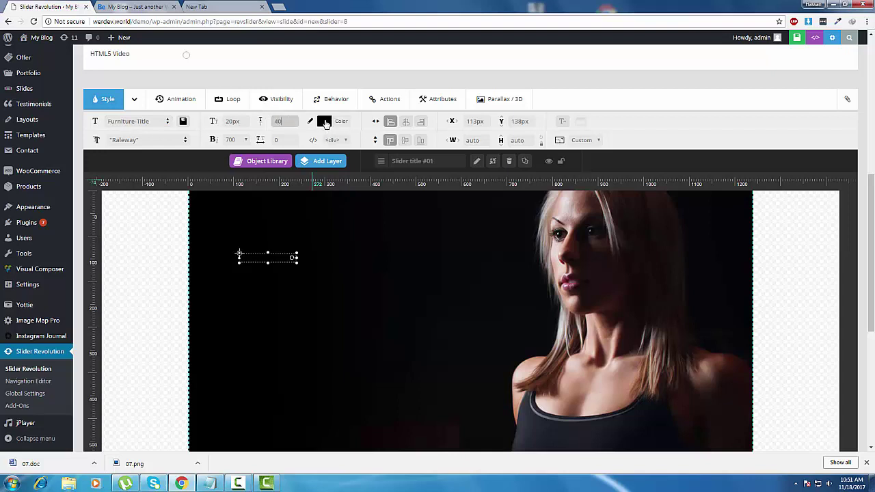
click(324, 122)
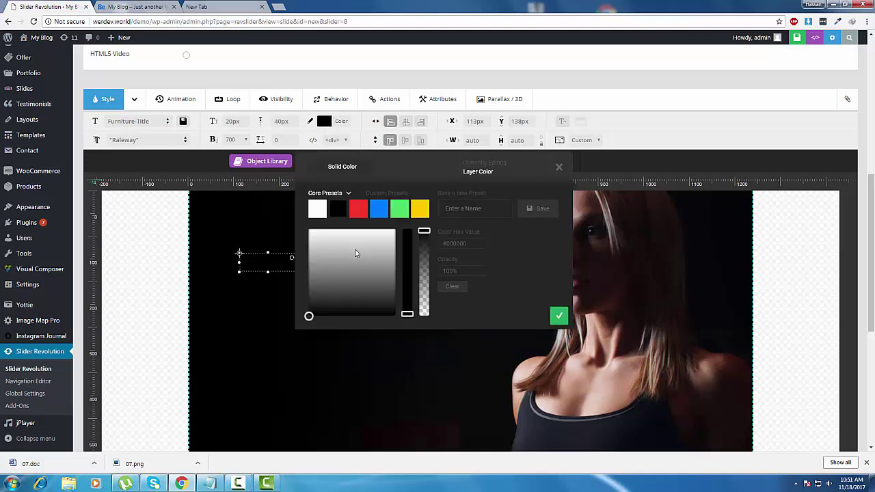
drag(355, 254, 388, 233)
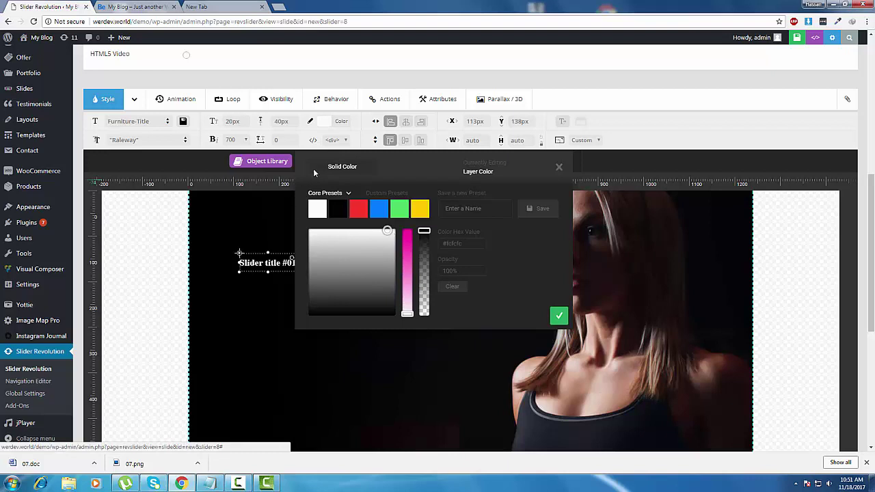
click(268, 323)
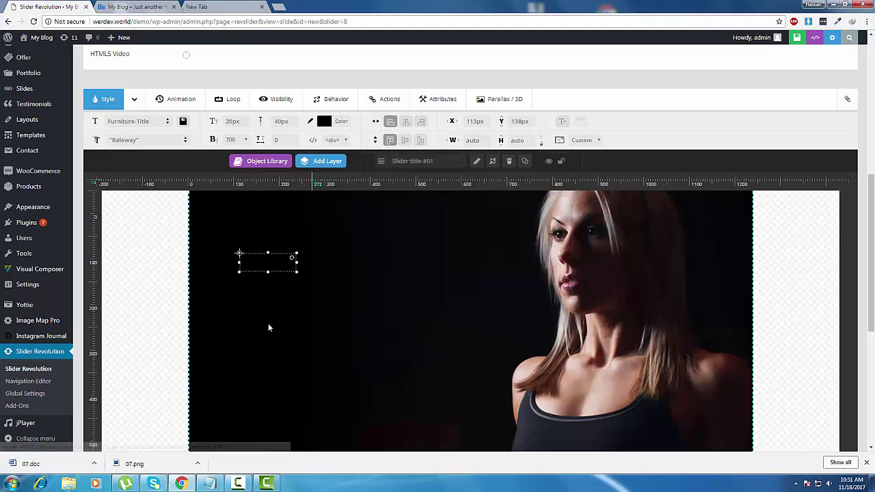
- Set the title layer's text color to the white preset, #ffffff
click(324, 120)
click(324, 216)
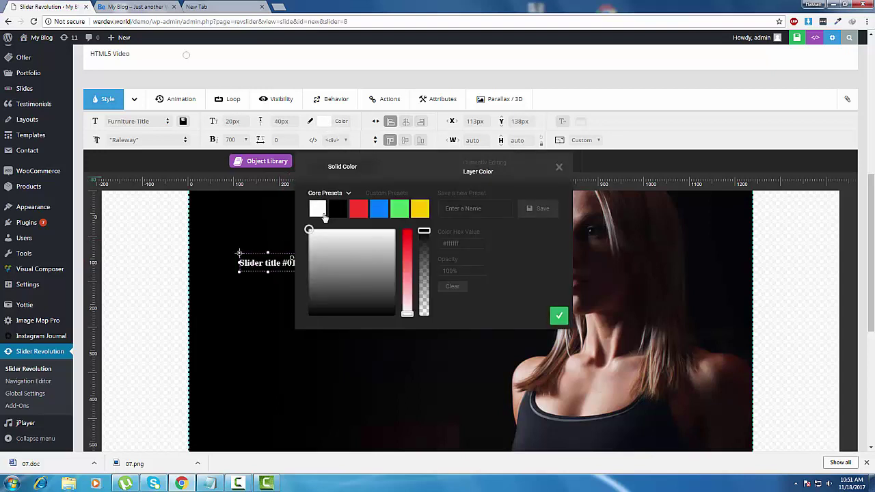
click(503, 314)
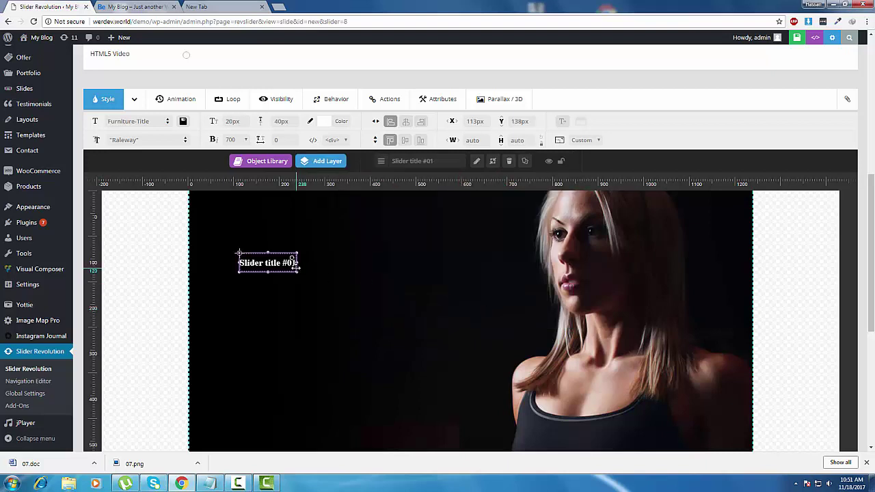
- Set the title's font size to 50 px and move the layer to about X 107 px, Y 120 px
click(233, 121)
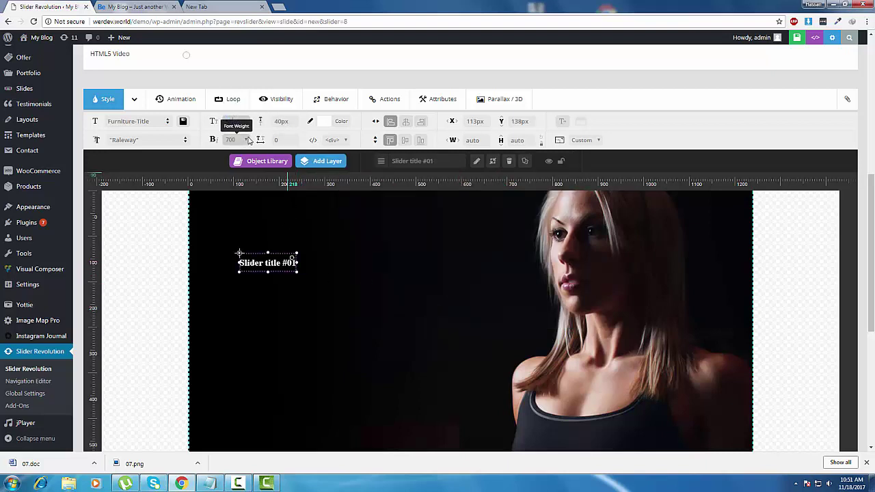
text(50)
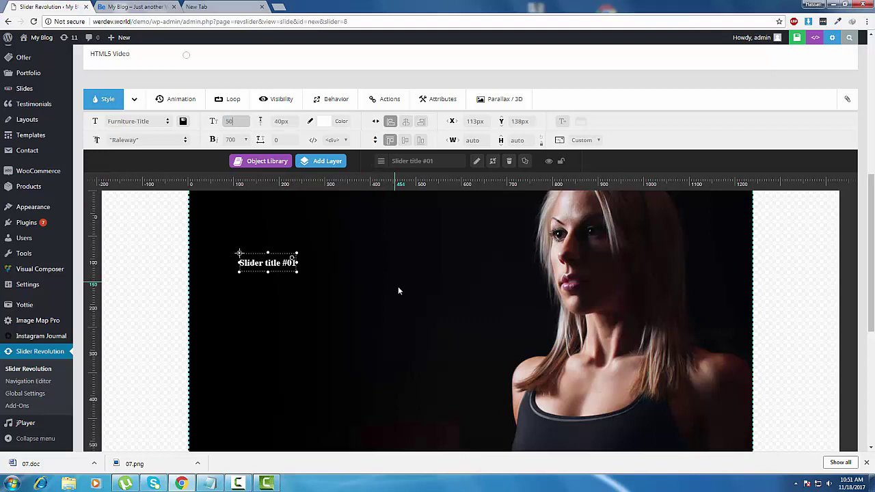
click(400, 291)
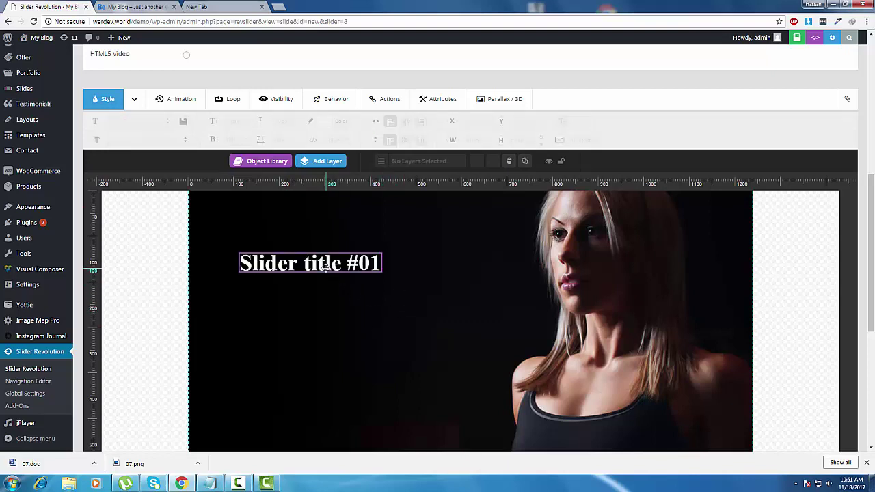
drag(325, 268, 321, 260)
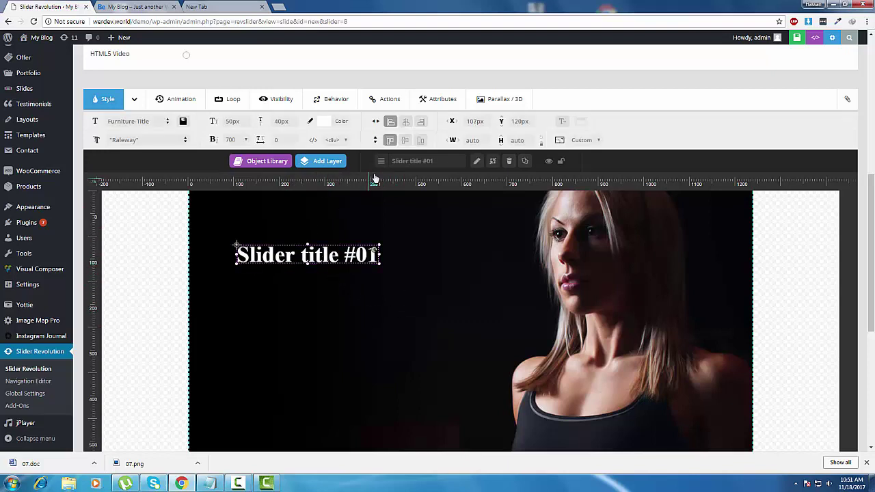
- Add a second text layer and place it under the title at about X 112 px, Y 192 px
mouse_move(318, 162)
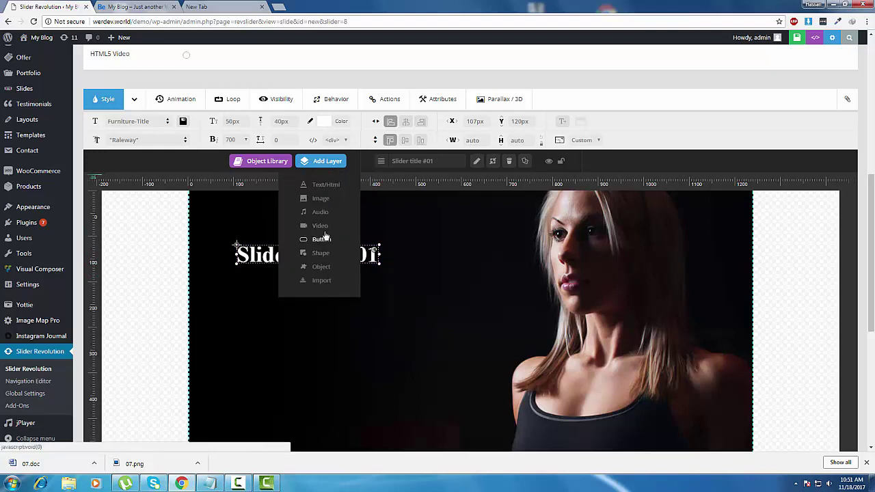
click(321, 184)
drag(280, 244, 283, 282)
- Set the caption layer's text to "Caption Text2" three times, a <br> line break, and "Caption Text2" twice more
click(411, 160)
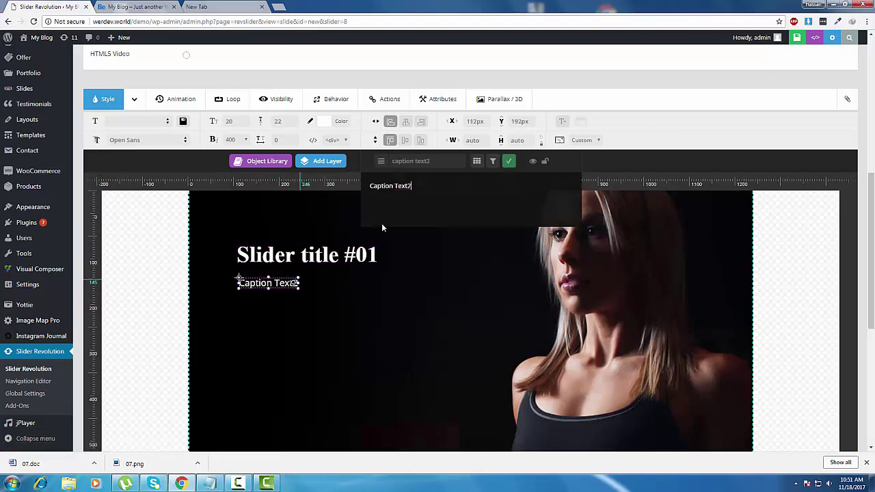
drag(412, 185, 358, 185)
key(ctrl+c)
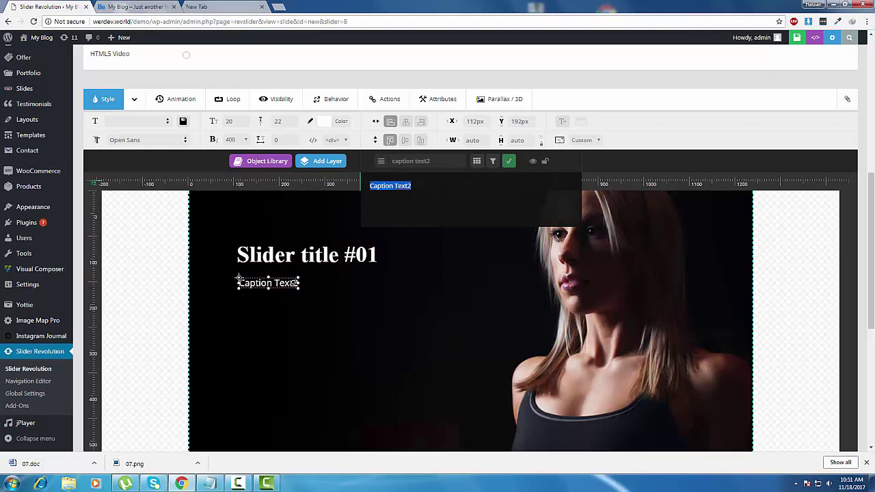
click(412, 186)
key(ctrl+v)
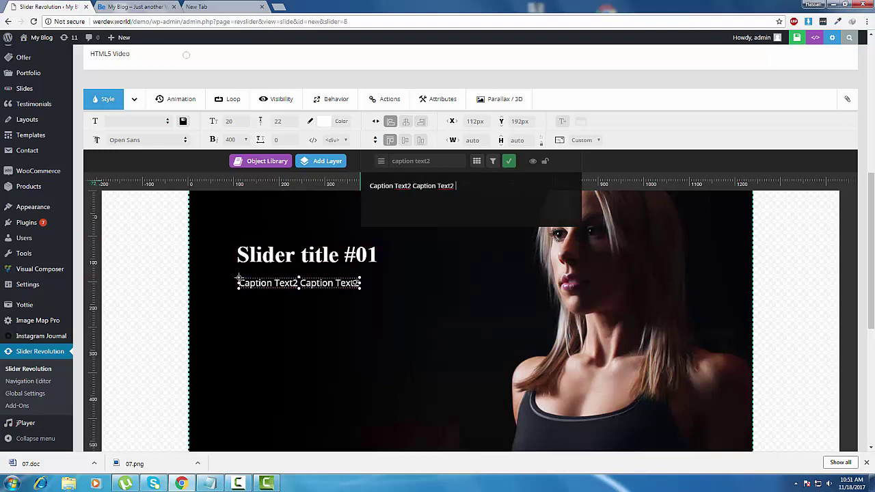
key(ctrl+v)
text(<)
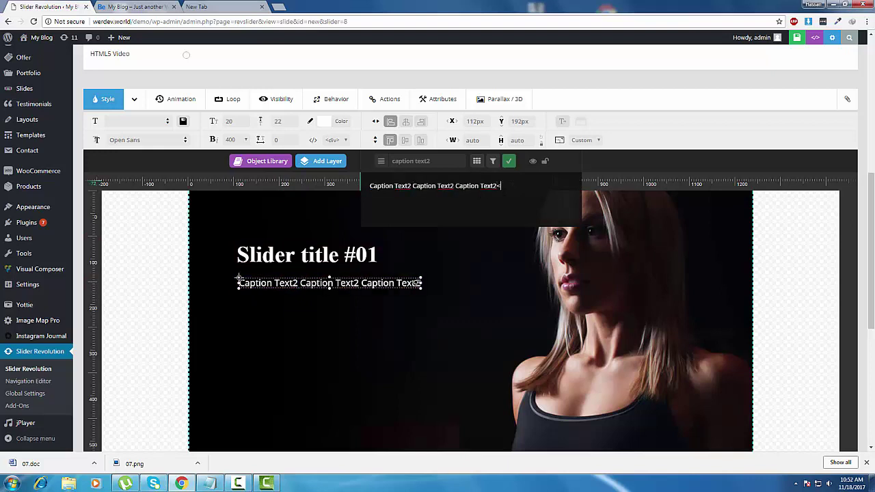
text(br>)
key(ctrl+v)
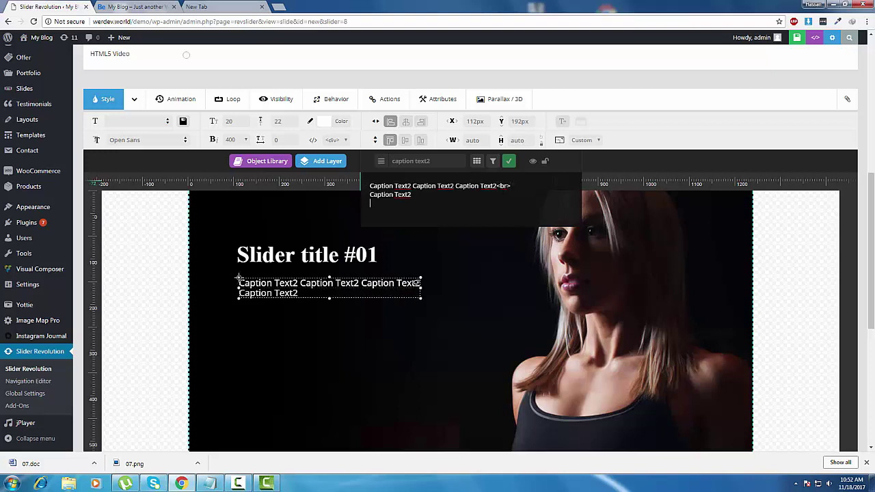
key(ctrl+v)
click(429, 278)
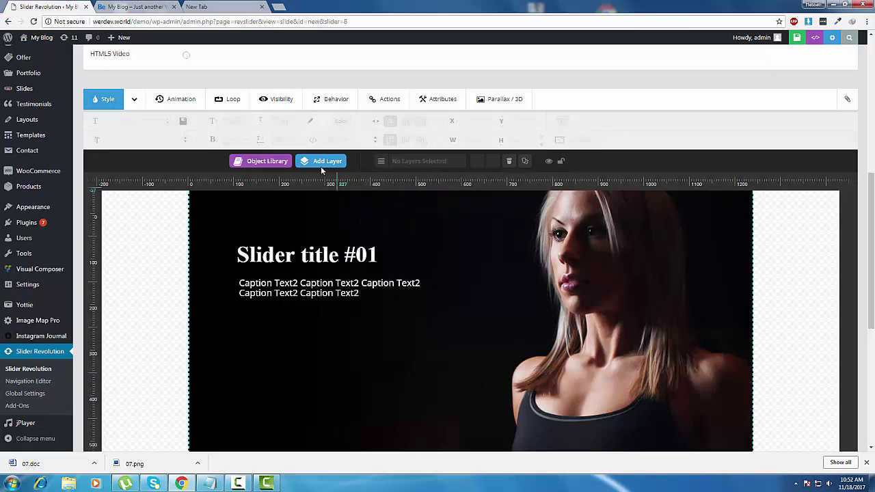
- Add a large rounded "Click Here" button with an arrow and red preset background, placed below the caption at about X 110 px, Y 268 px
click(320, 166)
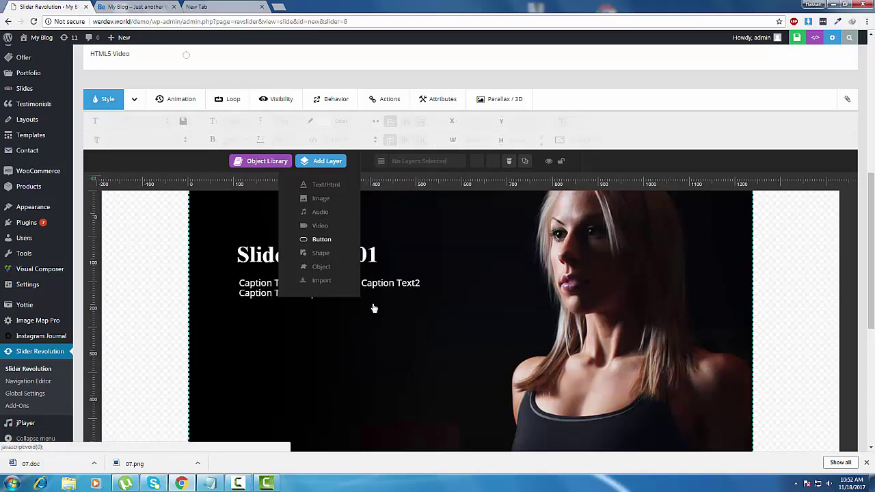
click(321, 240)
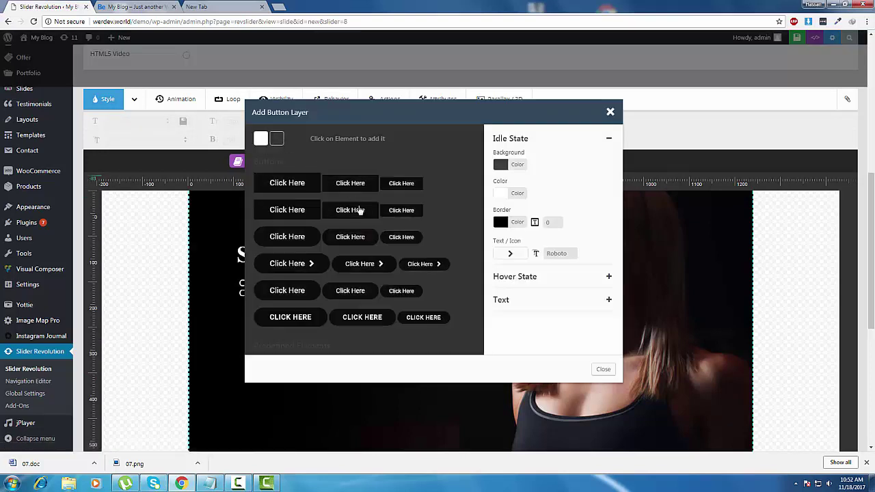
click(500, 165)
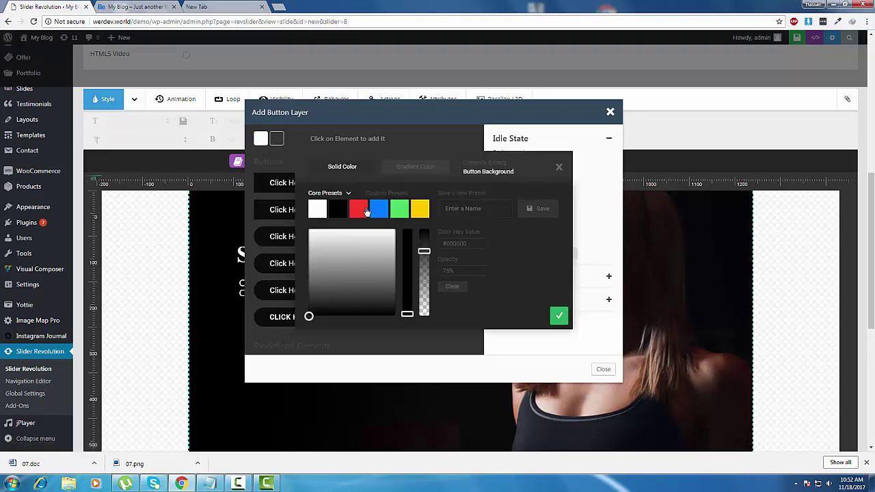
click(559, 315)
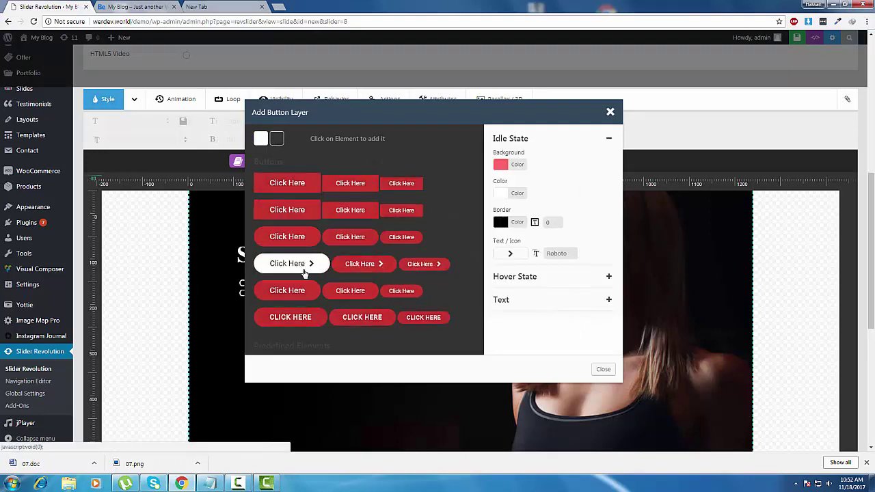
click(305, 272)
drag(280, 248, 279, 324)
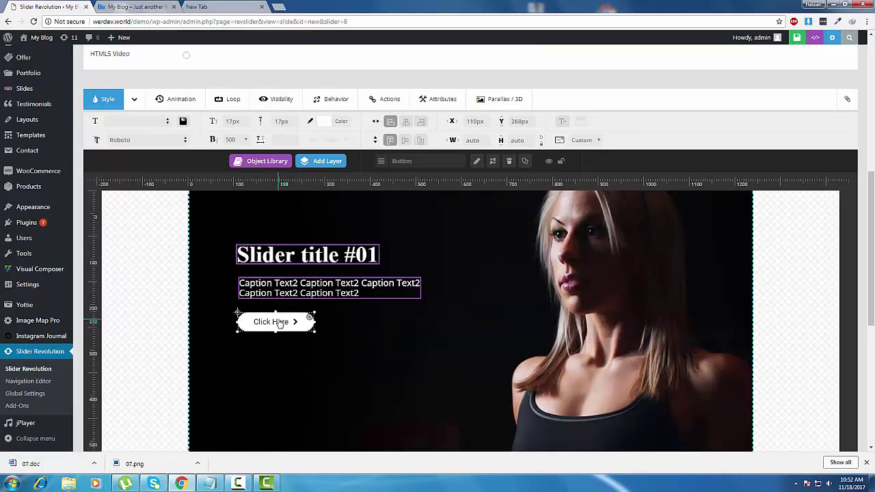
- Save the slide and reload the site's home page to show the new slider
click(769, 39)
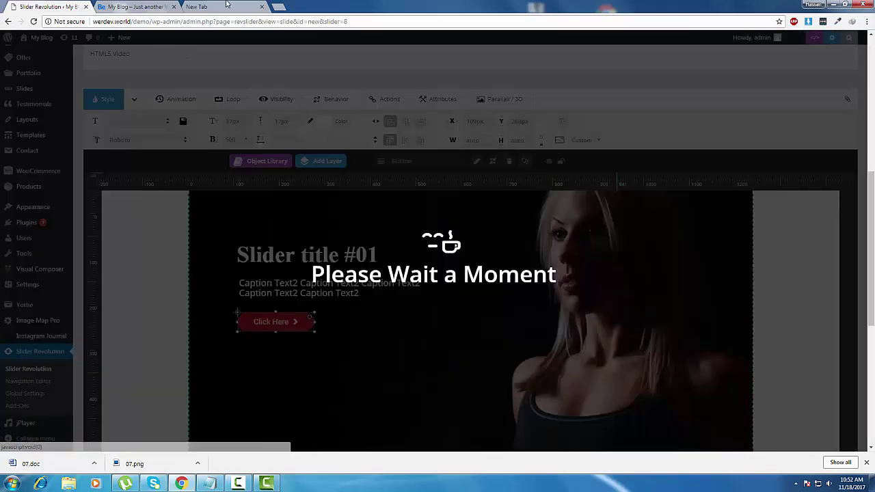
click(150, 6)
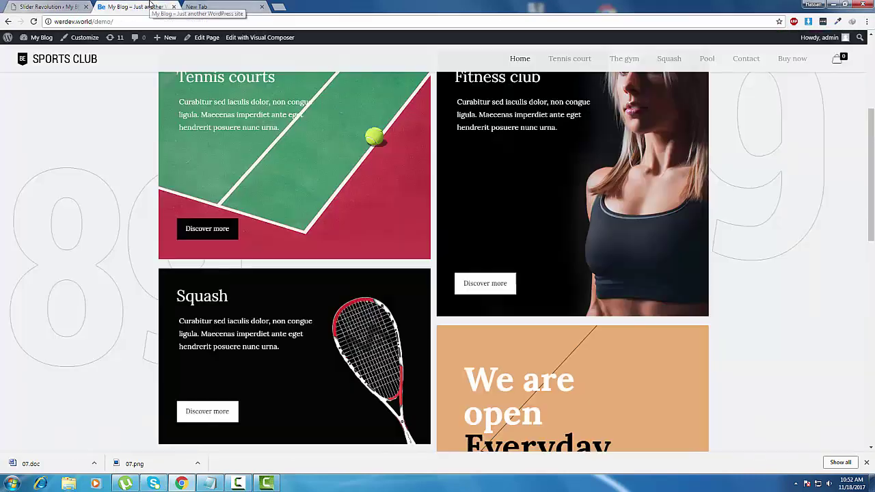
key(F5)
right_click(317, 176)
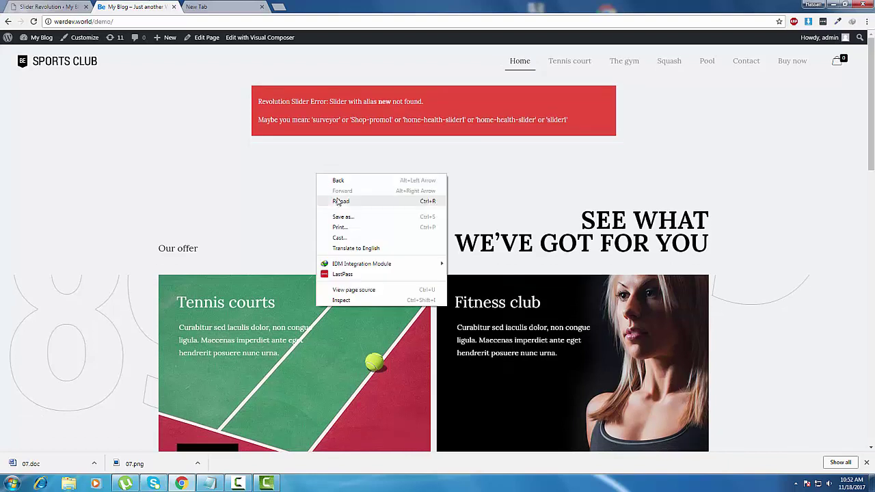
click(327, 201)
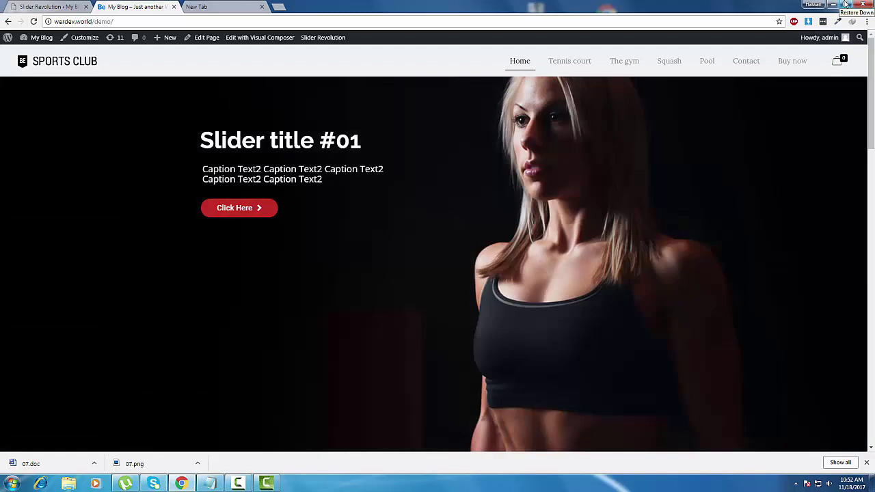
- Check how the slider adapts on the home page at a narrow, phone-like browser width, and restore the full window size
click(846, 5)
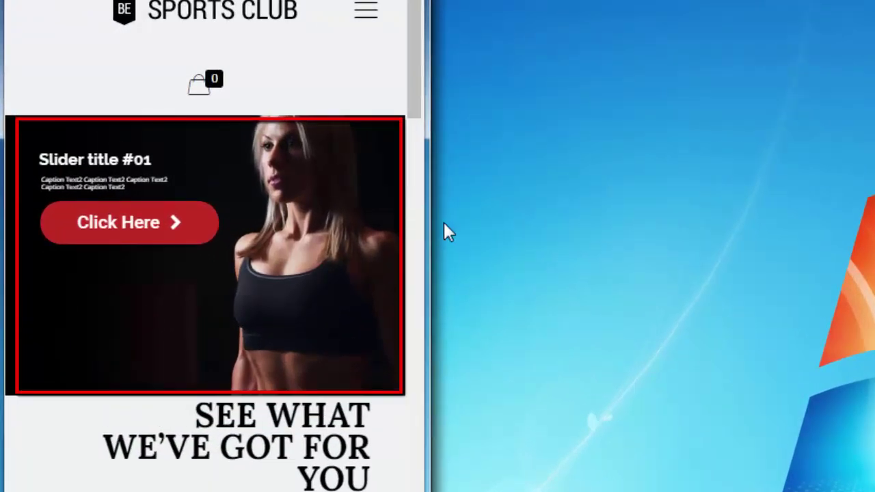
drag(424, 224, 527, 252)
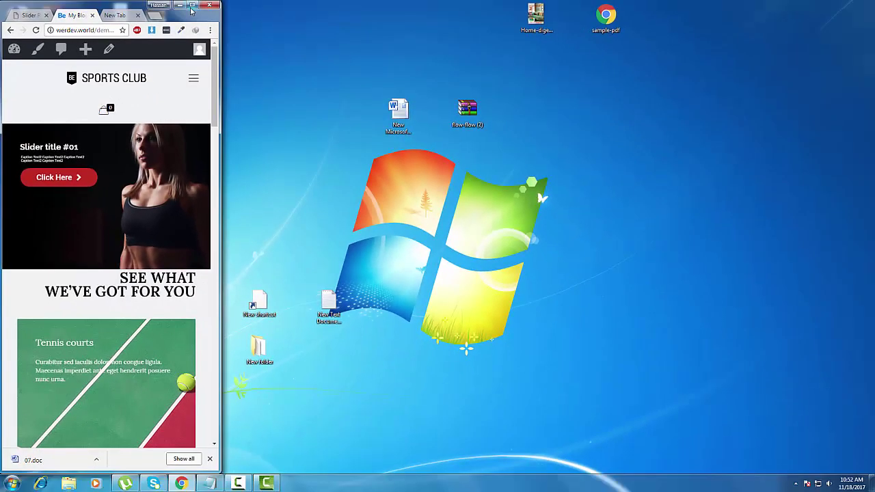
key(super+Up)
- In the slider settings, enable the custom grid size for Notebook, Tablet and Mobile, and save the slider
key(ctrl+shift+Tab)
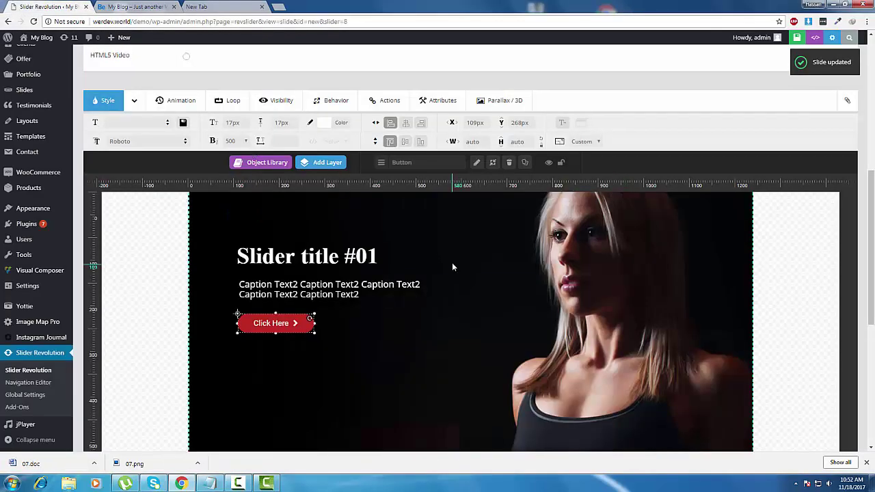
scroll(452, 263, up, 3)
scroll(402, 254, up, 3)
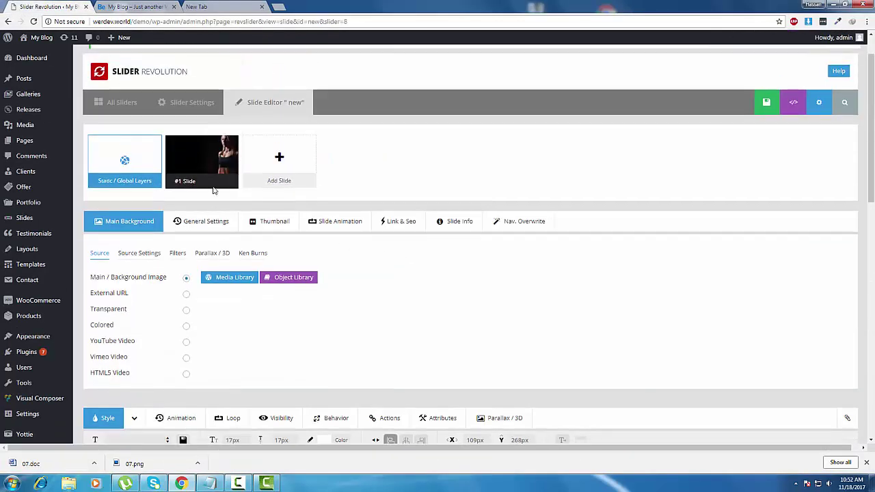
click(188, 102)
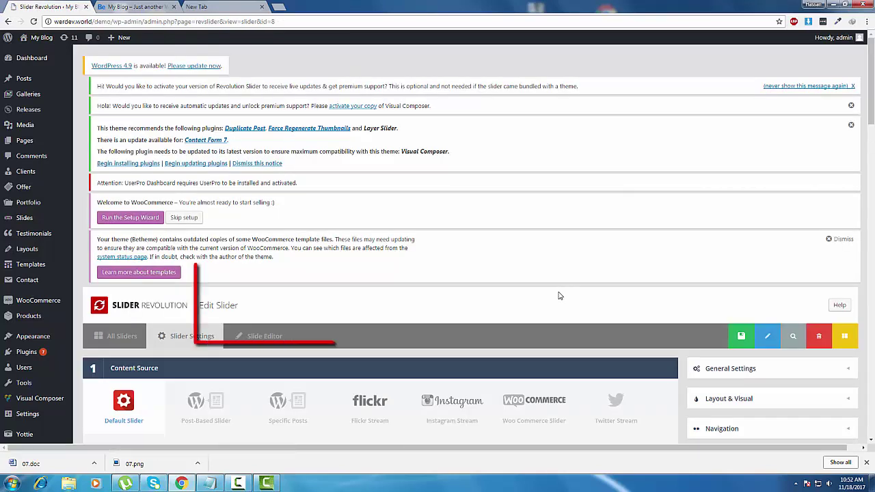
scroll(559, 295, down, 4)
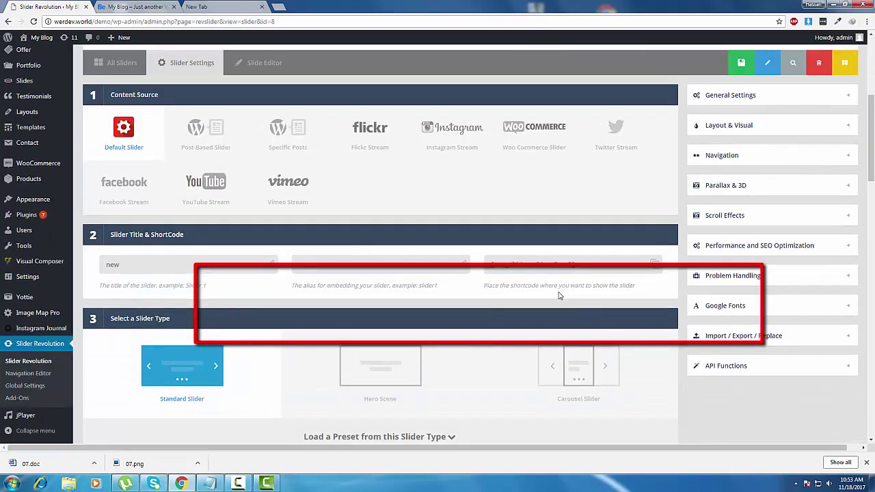
scroll(559, 295, down, 5)
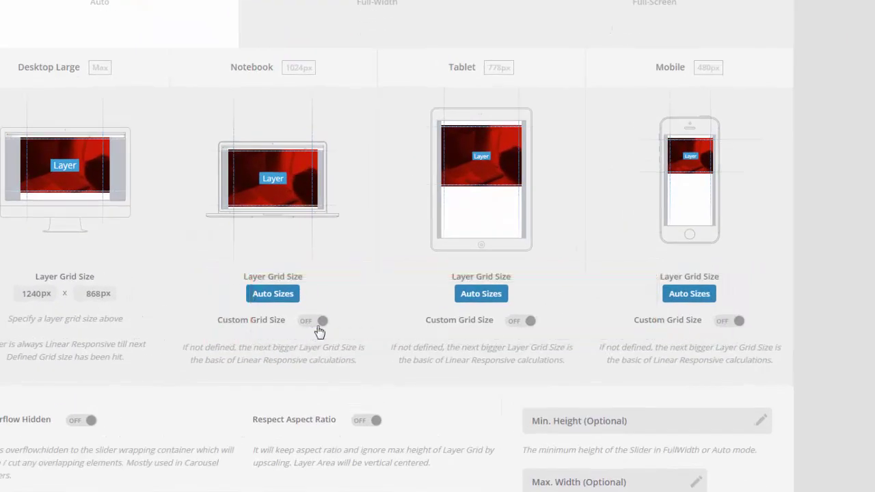
click(318, 326)
click(523, 323)
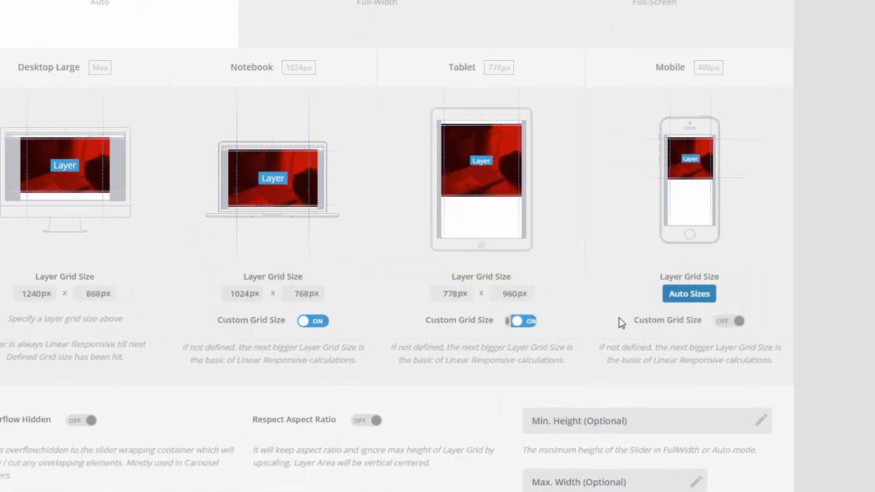
click(730, 321)
click(769, 39)
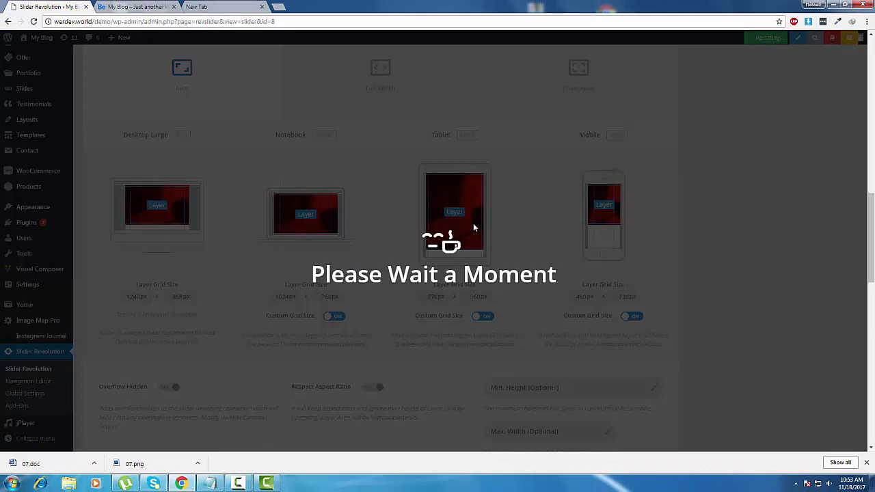
- Reopen the slide editor for the "new" slider and switch the canvas to the tablet layout
scroll(473, 223, up, 8)
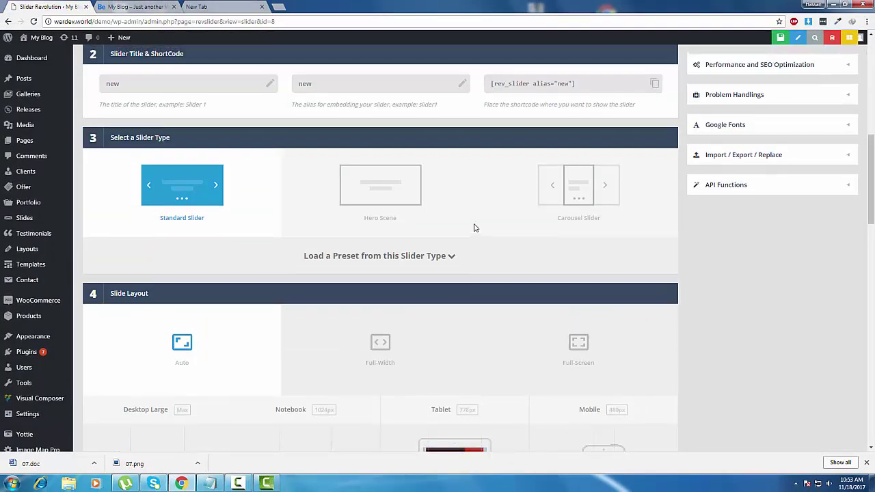
click(264, 69)
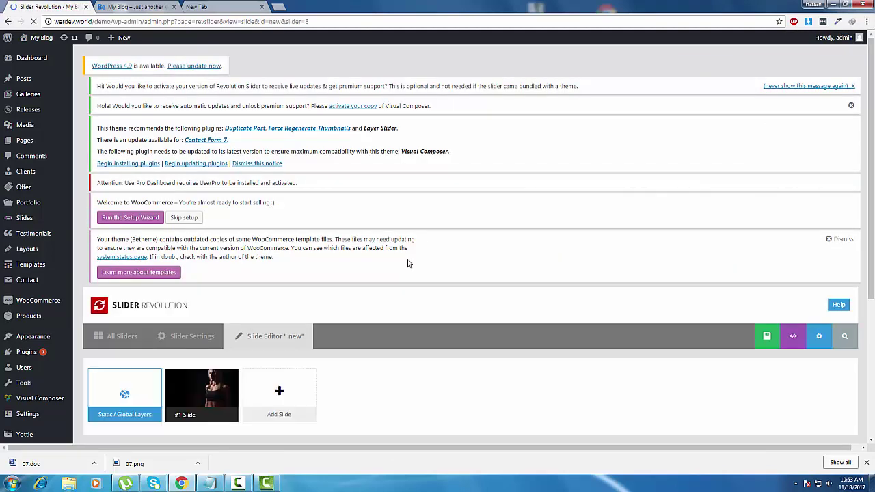
scroll(437, 276, down, 6)
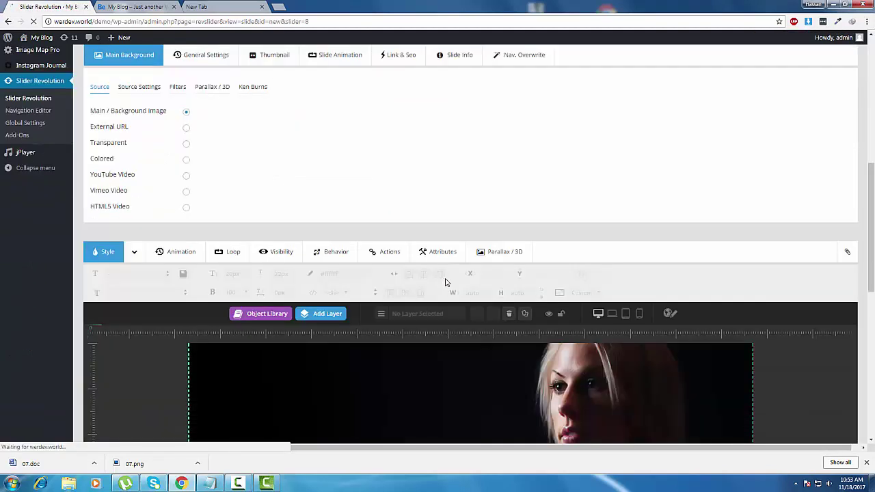
scroll(461, 287, down, 3)
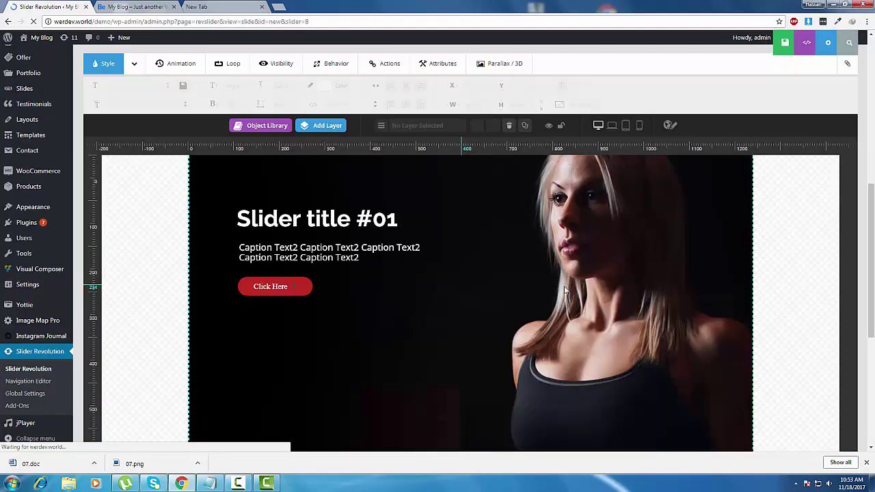
scroll(603, 144, down, 4)
scroll(635, 183, up, 3)
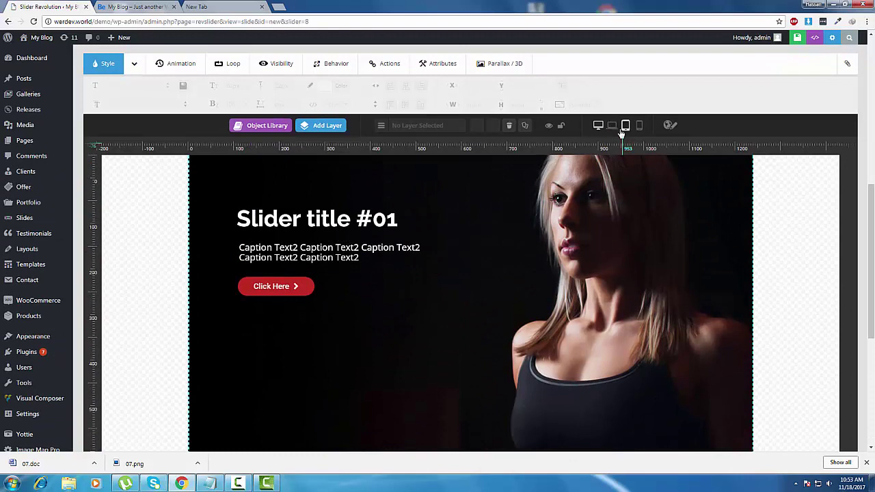
click(612, 125)
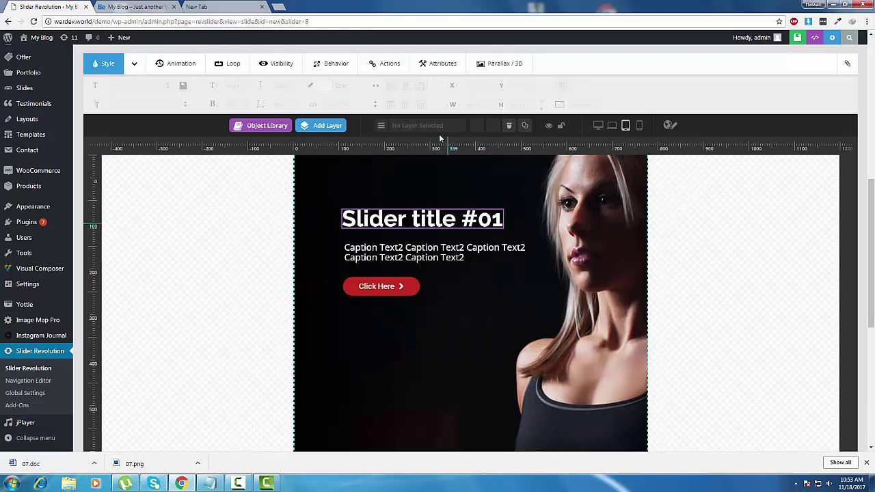
- Center the title, caption and button layers horizontally in the tablet layout
click(417, 219)
click(406, 85)
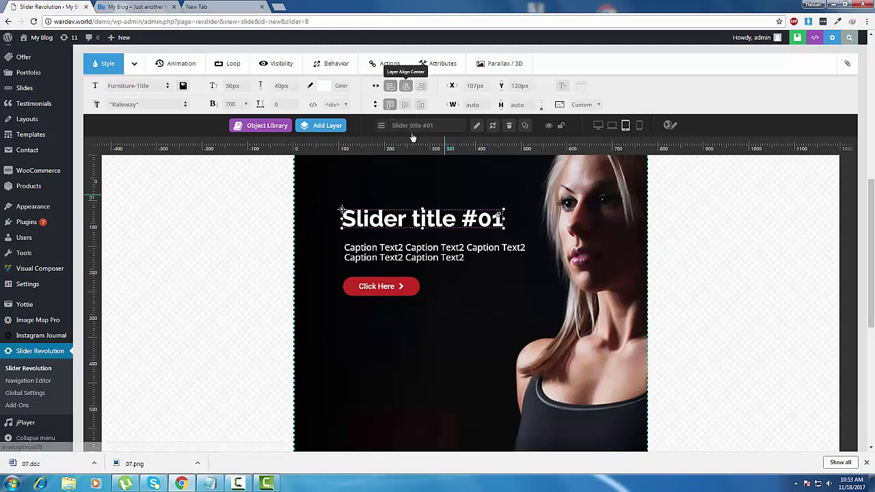
click(452, 254)
click(405, 85)
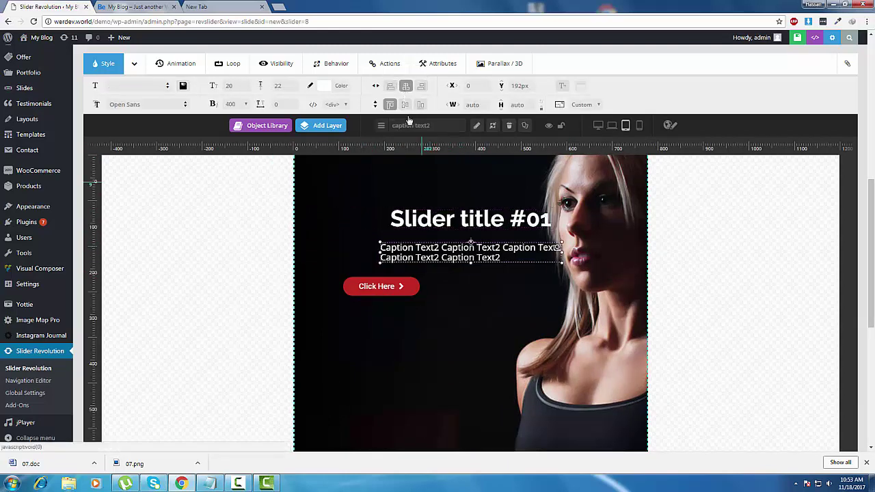
click(388, 287)
click(405, 85)
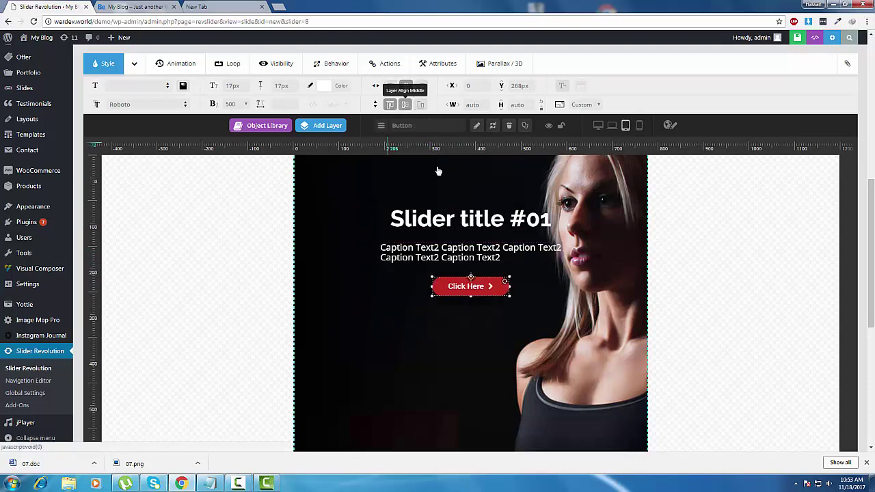
- In the tablet layout, align the caption to the vertical middle, with the button below at about Y 548px and title above at about Y 363px
click(452, 251)
click(405, 104)
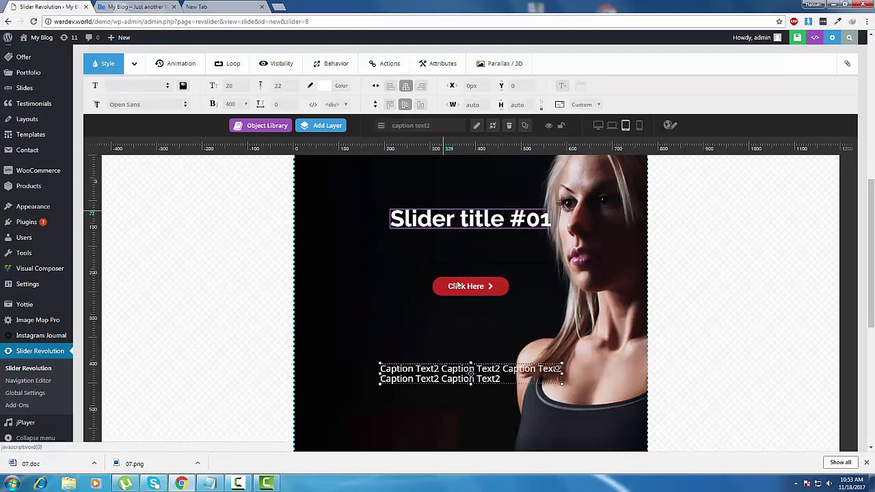
scroll(493, 294, down, 1)
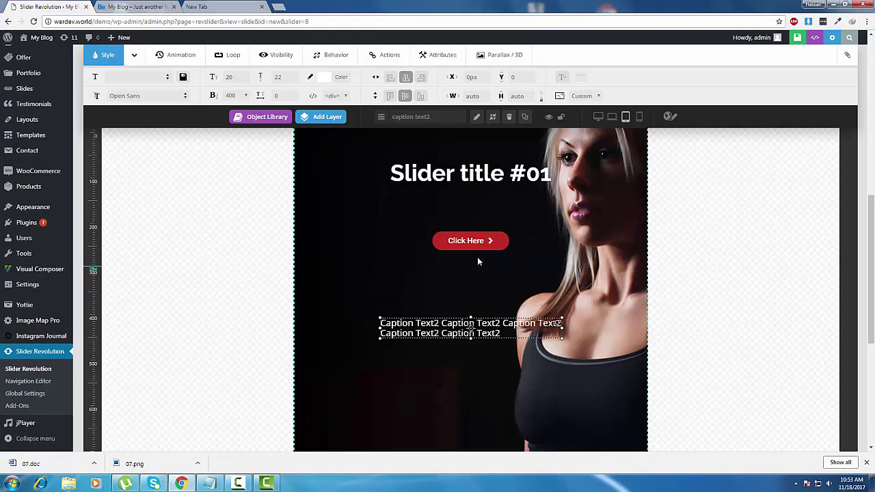
drag(475, 242, 474, 366)
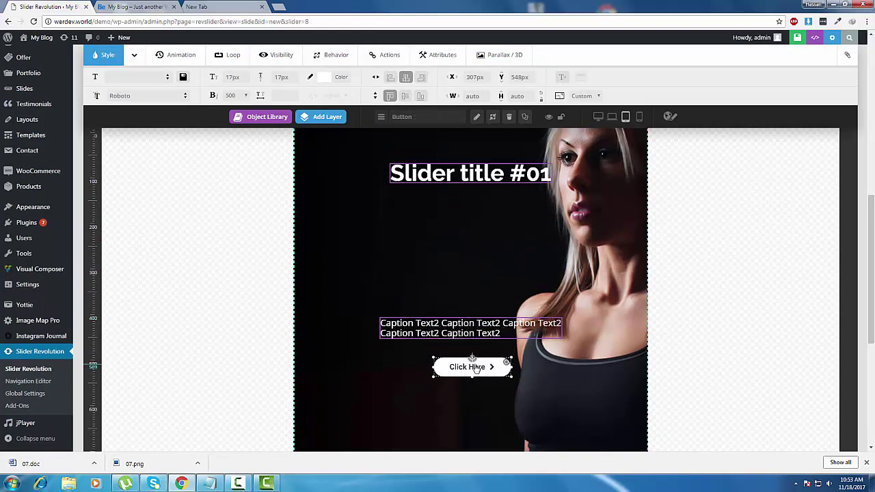
drag(465, 203, 464, 314)
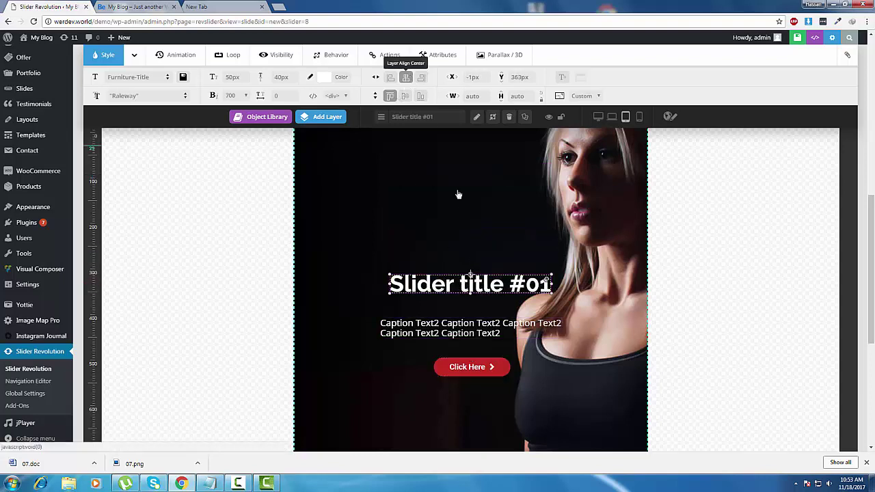
click(470, 328)
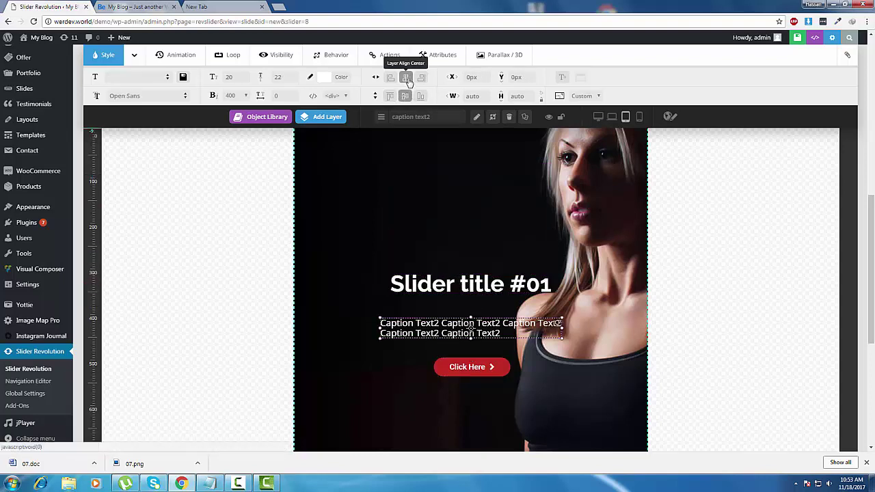
scroll(720, 309, down, 3)
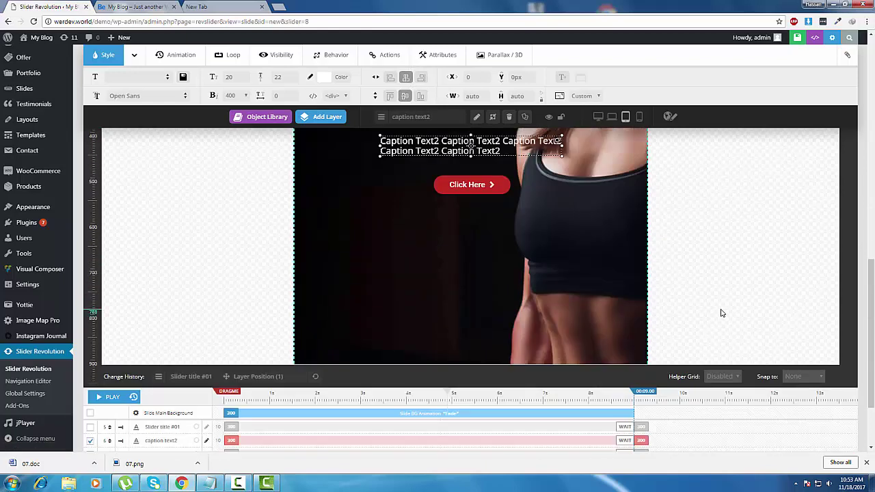
- Save the slide with the repositioned tablet layers
scroll(720, 308, up, 2)
scroll(721, 313, up, 4)
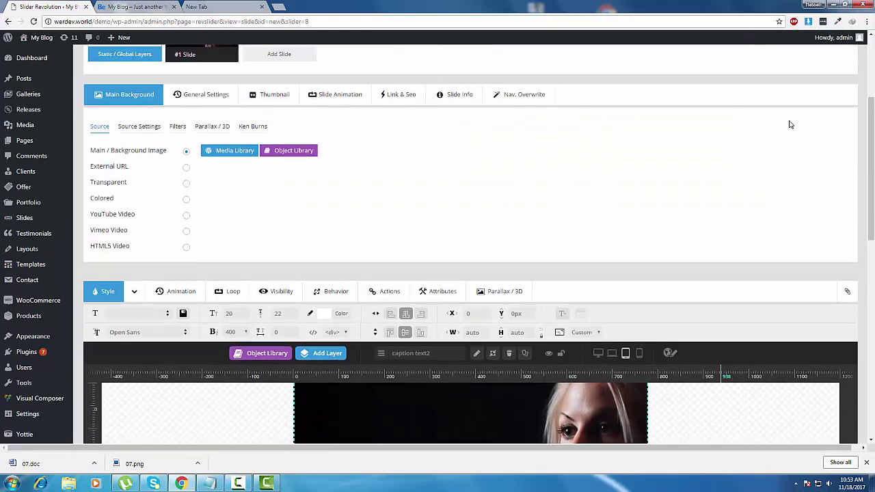
scroll(792, 151, up, 3)
click(756, 66)
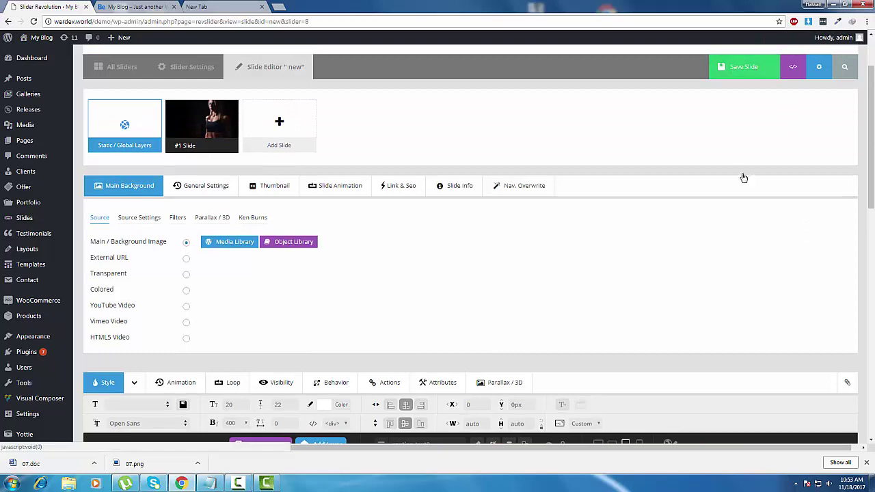
- Switch the canvas to the mobile layout and move the title to about Y 275px and the button to about Y 415px, around the caption
scroll(745, 226, down, 4)
scroll(751, 280, down, 2)
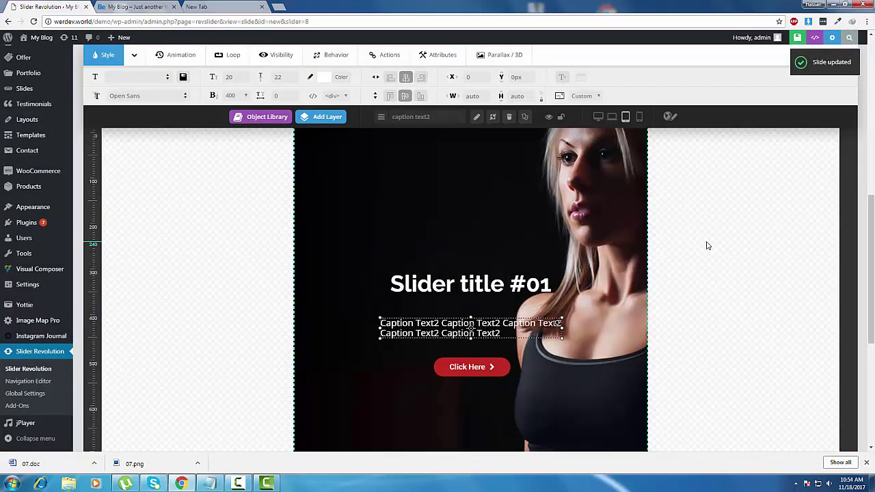
scroll(706, 244, up, 2)
scroll(526, 174, up, 1)
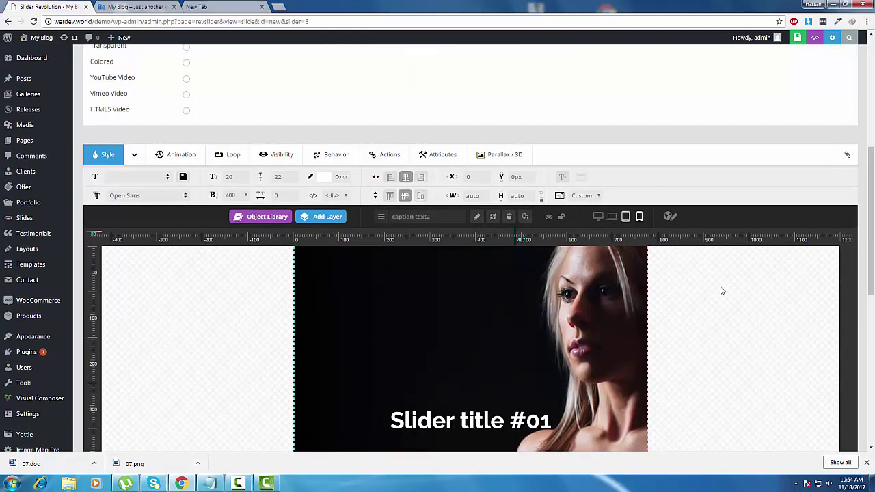
scroll(721, 291, down, 2)
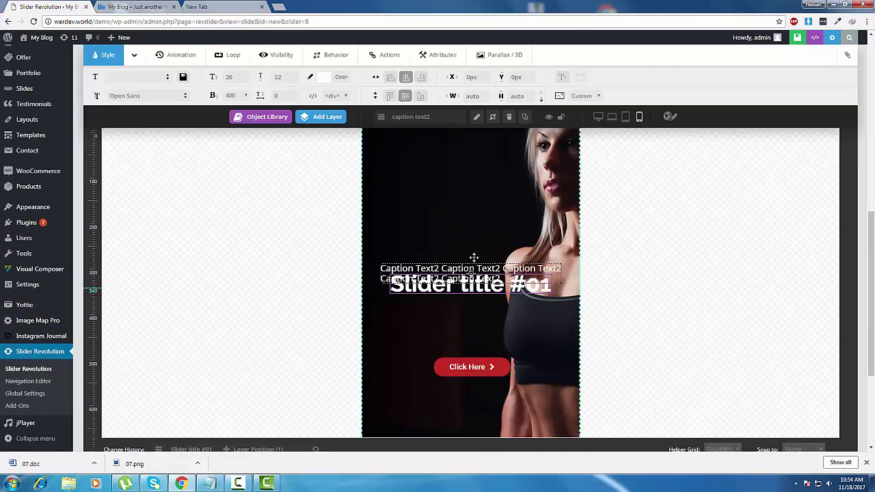
drag(474, 257, 471, 247)
drag(469, 369, 470, 308)
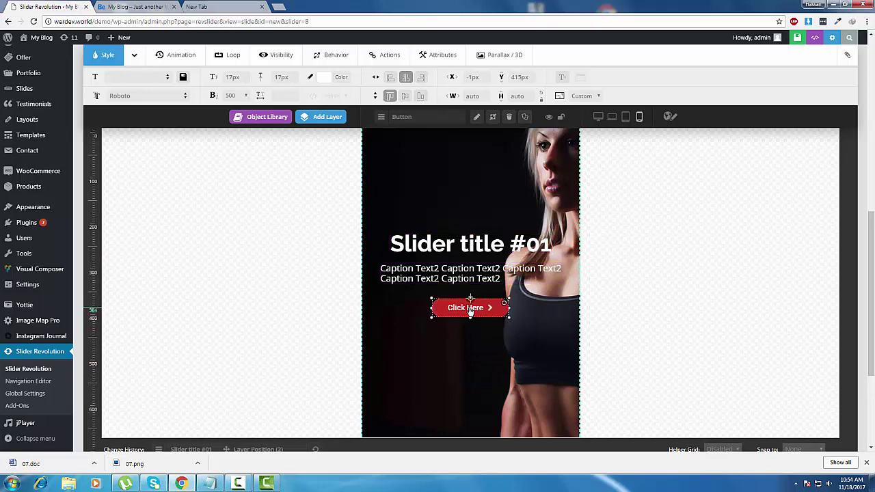
- Try left-aligning the title in the mobile layout with an X offset of about 41px, and return it to horizontal center alignment
click(474, 248)
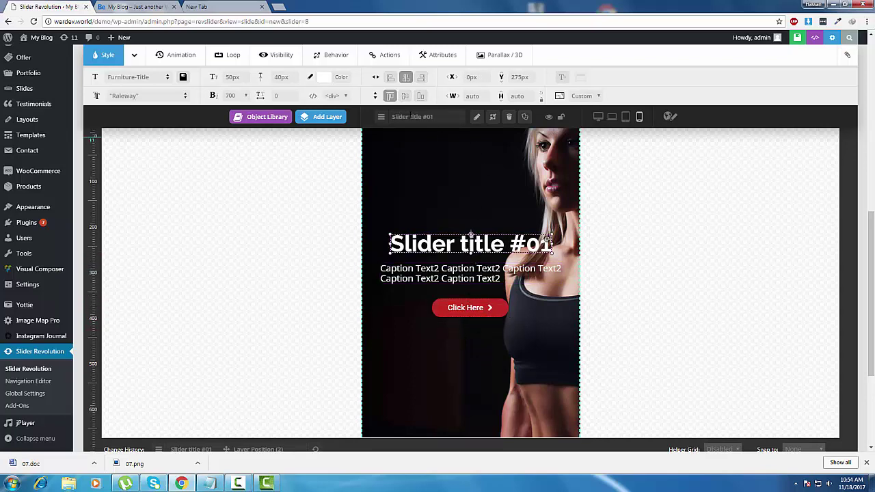
click(390, 77)
drag(423, 248, 442, 246)
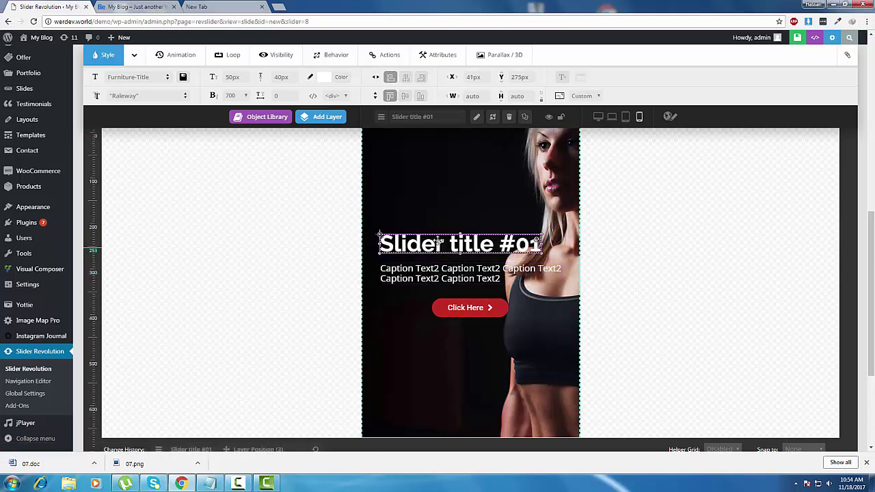
click(406, 76)
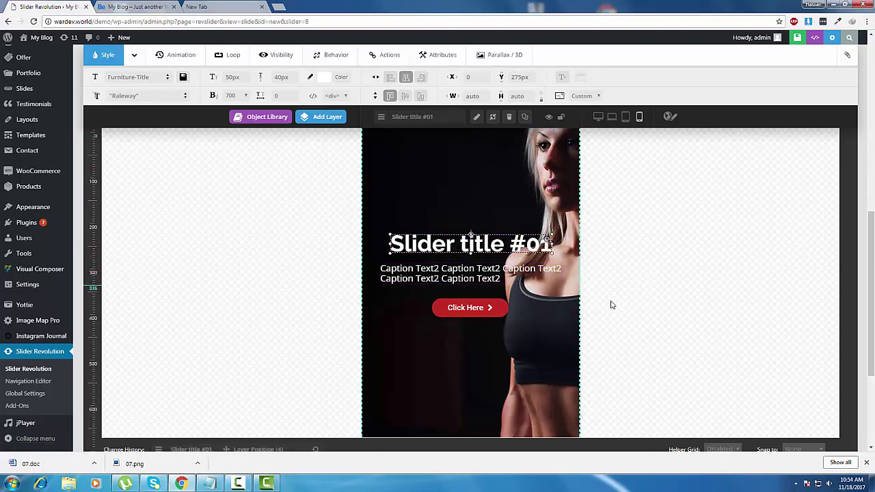
- Save the slide with the mobile layout changes
scroll(602, 329, down, 3)
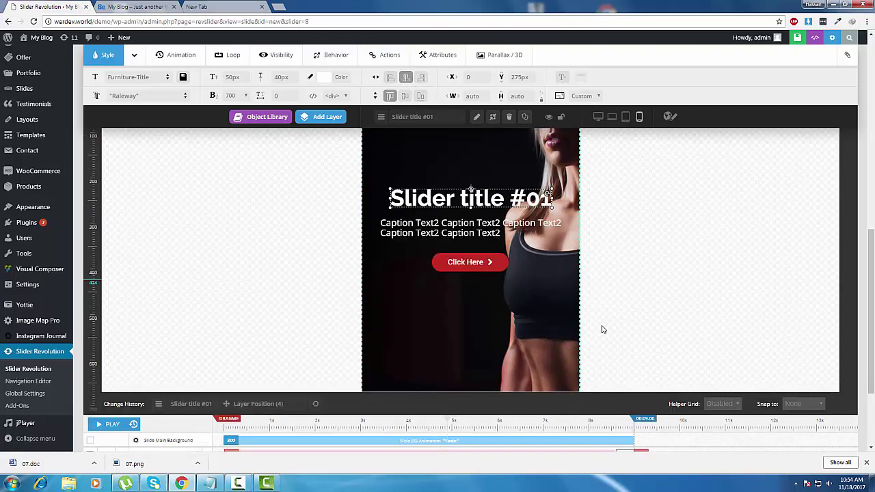
scroll(602, 329, up, 5)
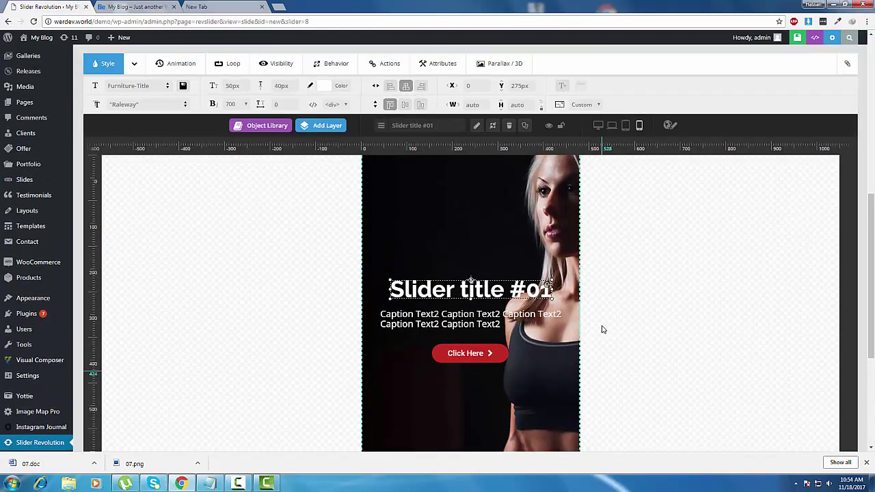
click(791, 42)
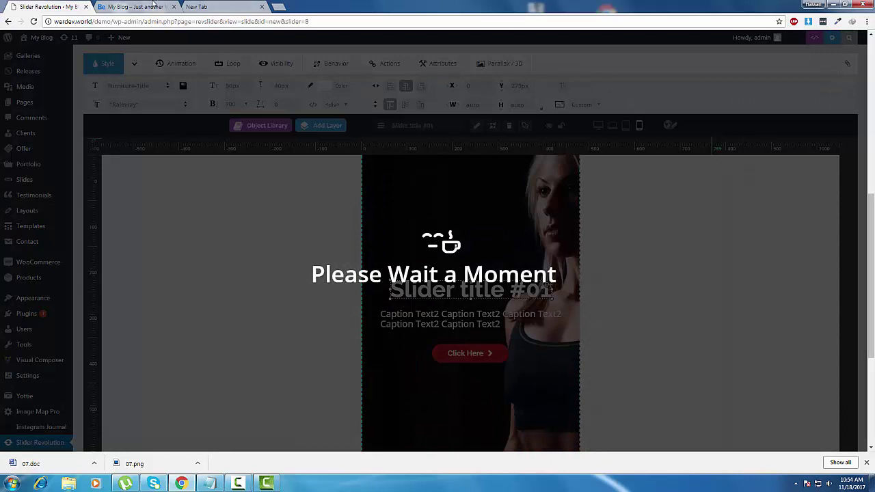
- Reload the site's home page and check the slider at narrow, phone-like browser window widths
click(152, 6)
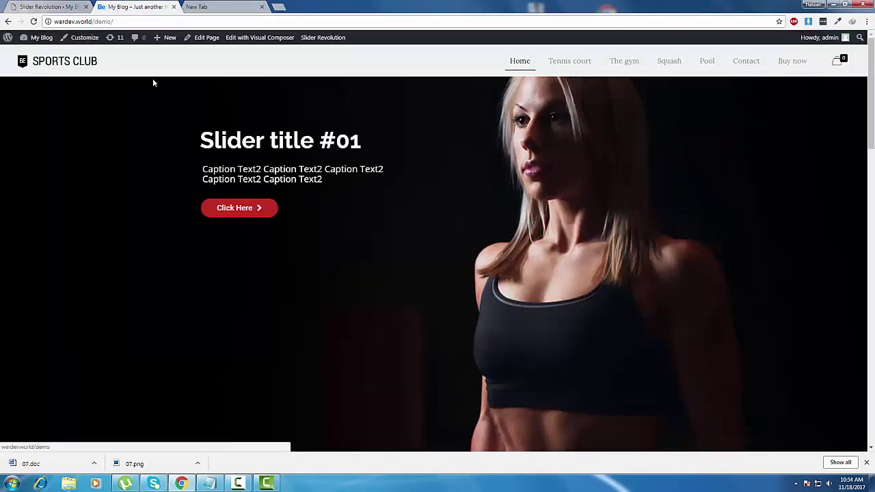
right_click(195, 93)
click(216, 121)
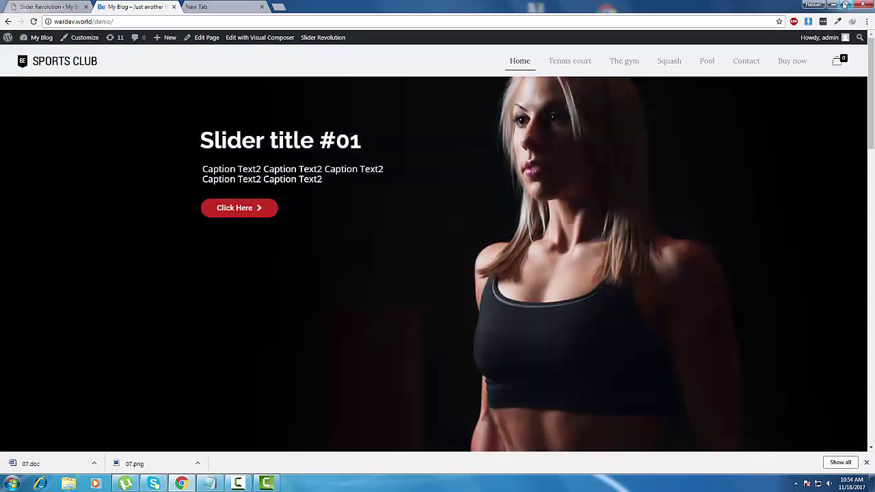
click(845, 5)
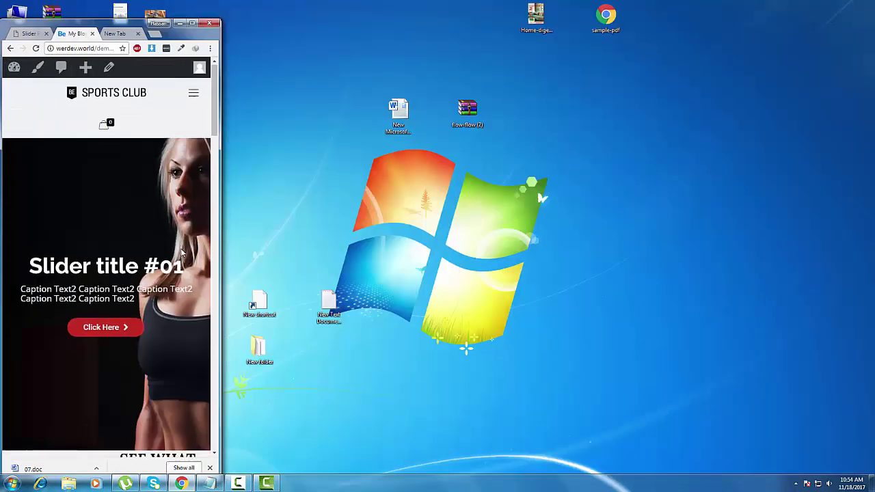
drag(218, 227, 169, 221)
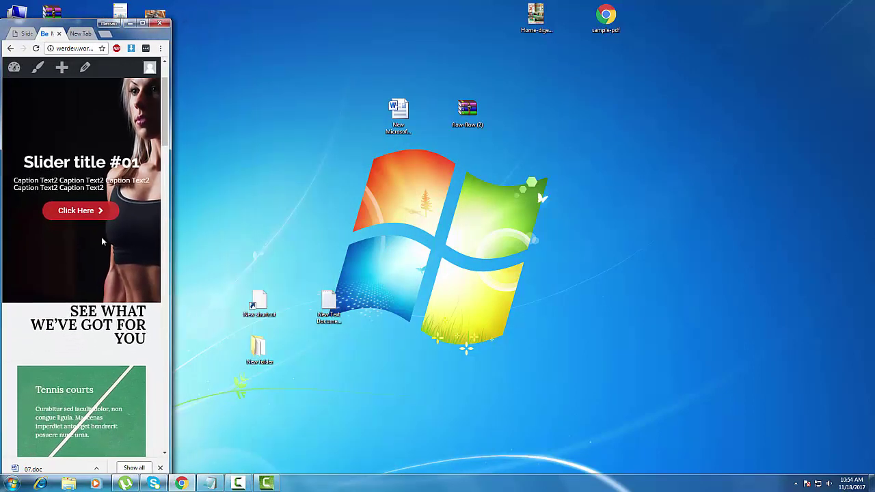
scroll(101, 240, up, 1)
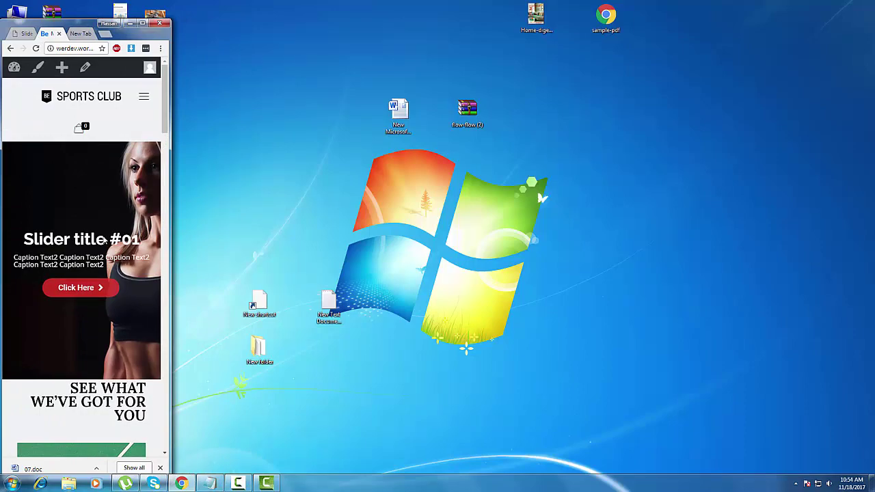